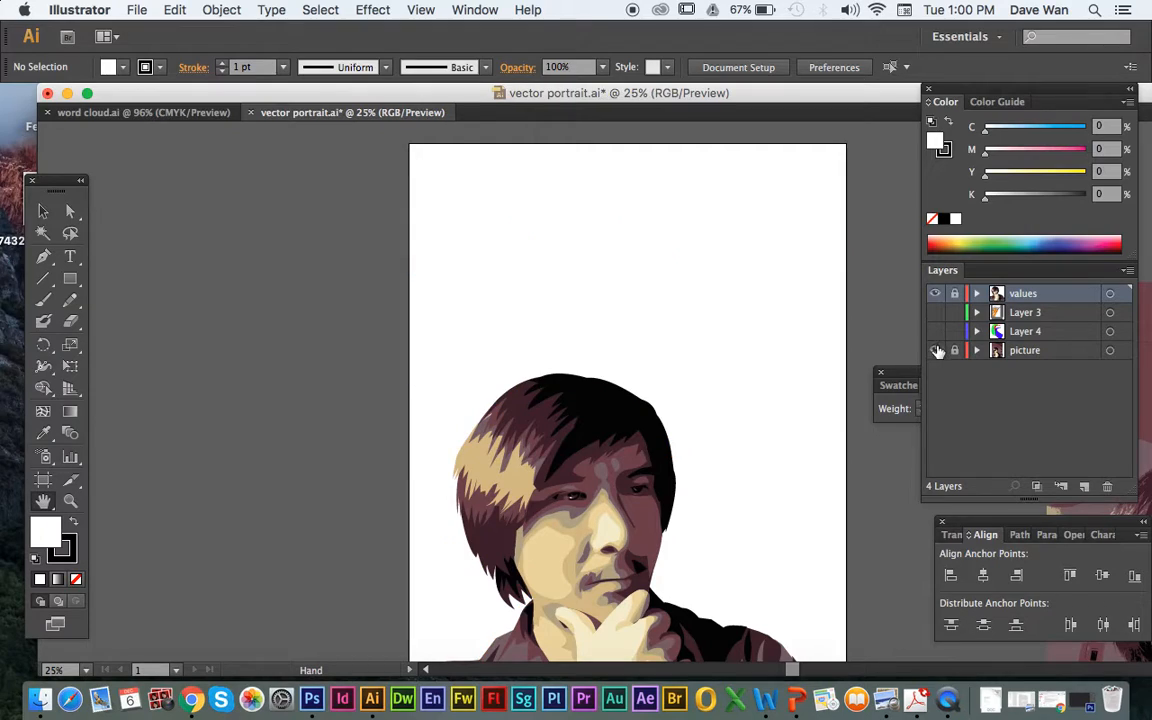
Examine the reference photo beside the vector portrait, and leave the picture layer hidden with the whole artboard in view
{"action": "left_click", "coordinate": [935, 351]}
{"action": "scroll", "coordinate": [872, 342], "scroll_direction": "down", "scroll_amount": 5}
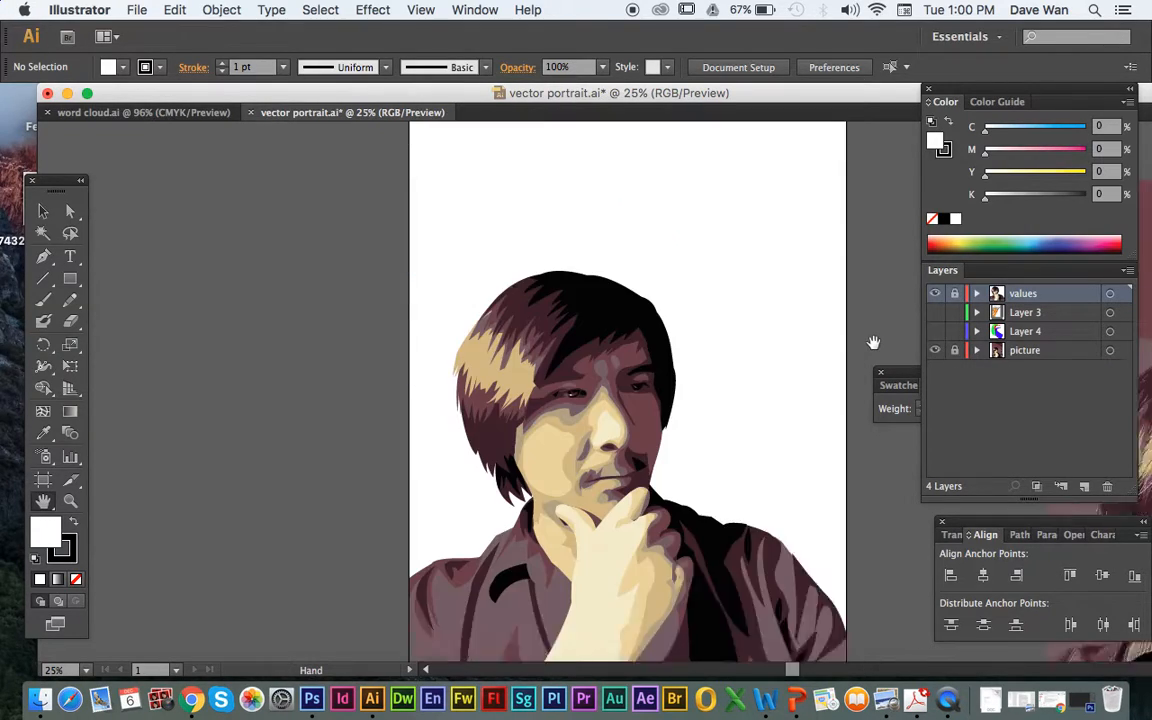
{"action": "scroll", "coordinate": [873, 342], "scroll_direction": "up", "scroll_amount": 2}
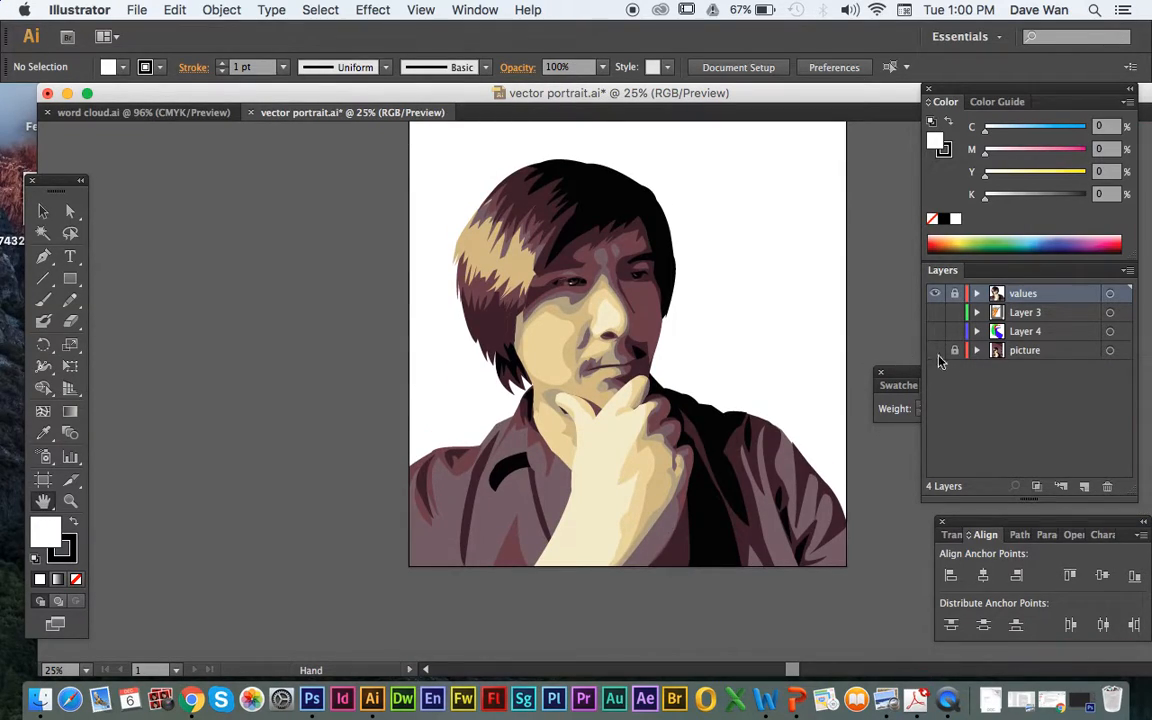
{"action": "left_click", "coordinate": [934, 351]}
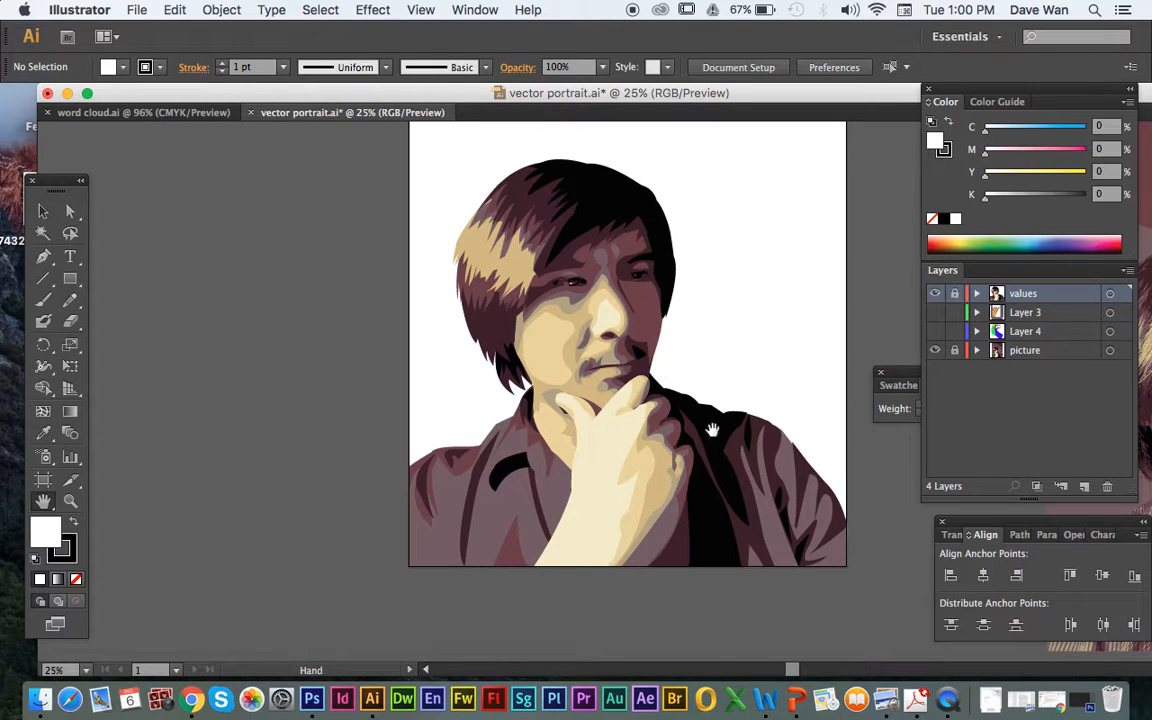
{"action": "left_click_drag", "start_coordinate": [444, 411], "coordinate": [80, 463]}
{"action": "left_click_drag", "start_coordinate": [320, 420], "coordinate": [262, 423]}
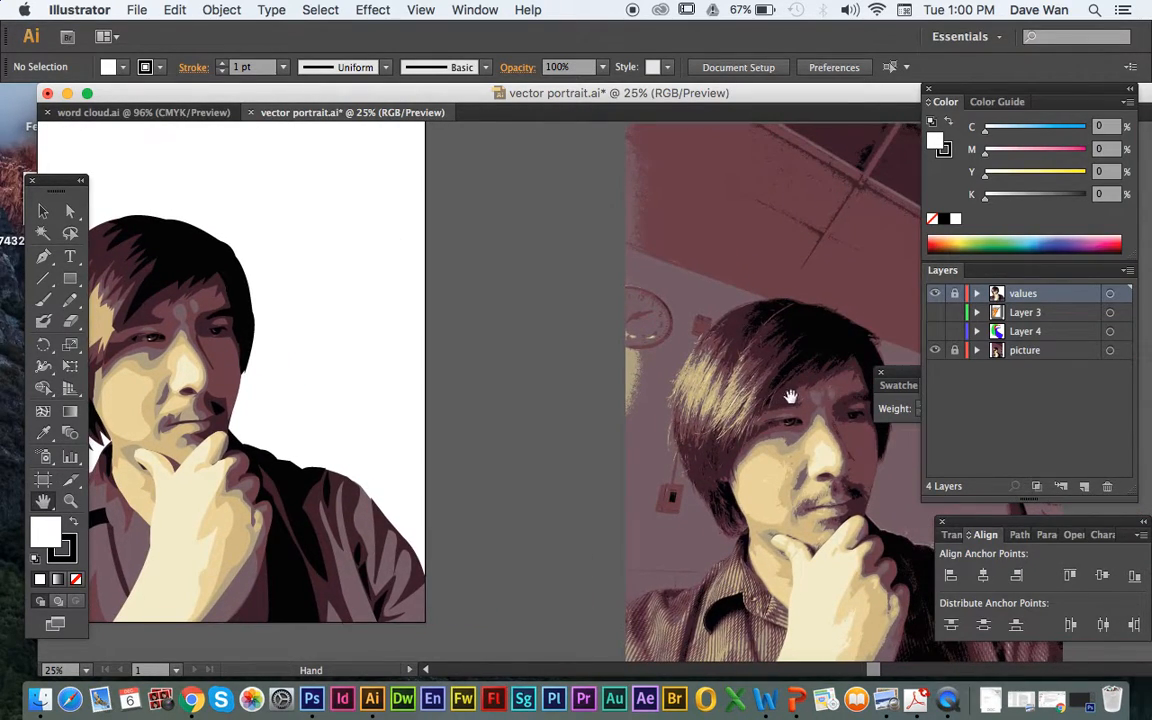
{"action": "left_click", "coordinate": [936, 351]}
{"action": "left_click_drag", "start_coordinate": [538, 345], "coordinate": [820, 401]}
{"action": "key", "text": "super+minus"}
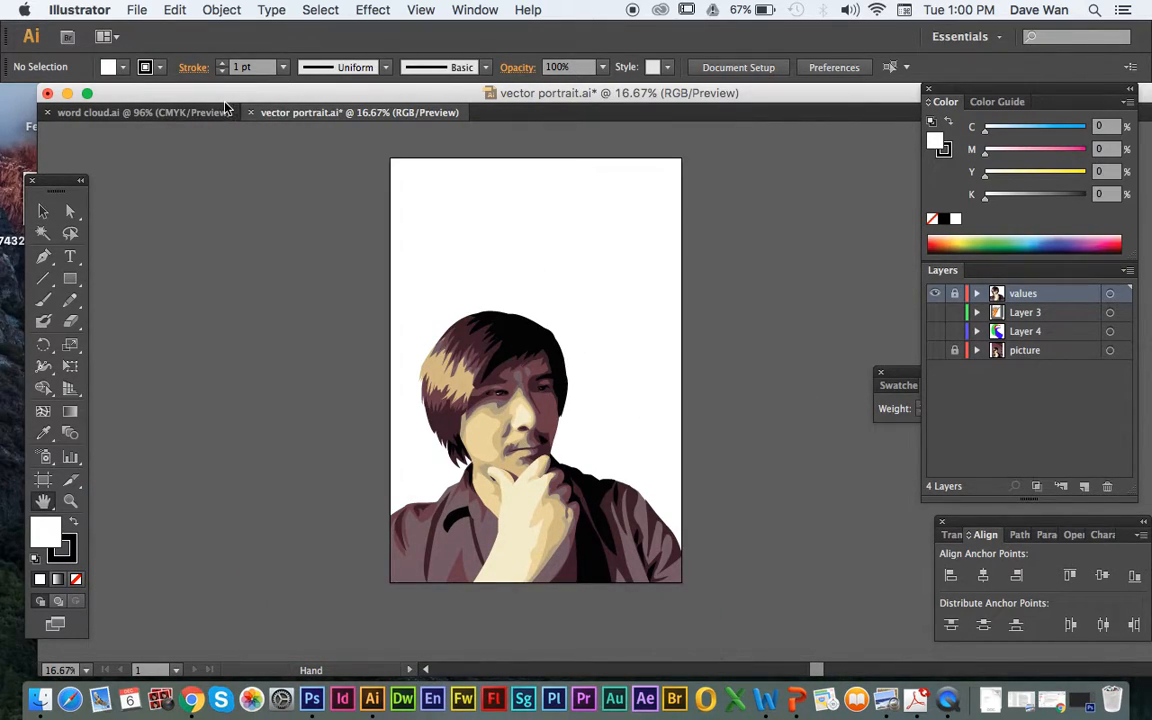
{"action": "left_click", "coordinate": [137, 10]}
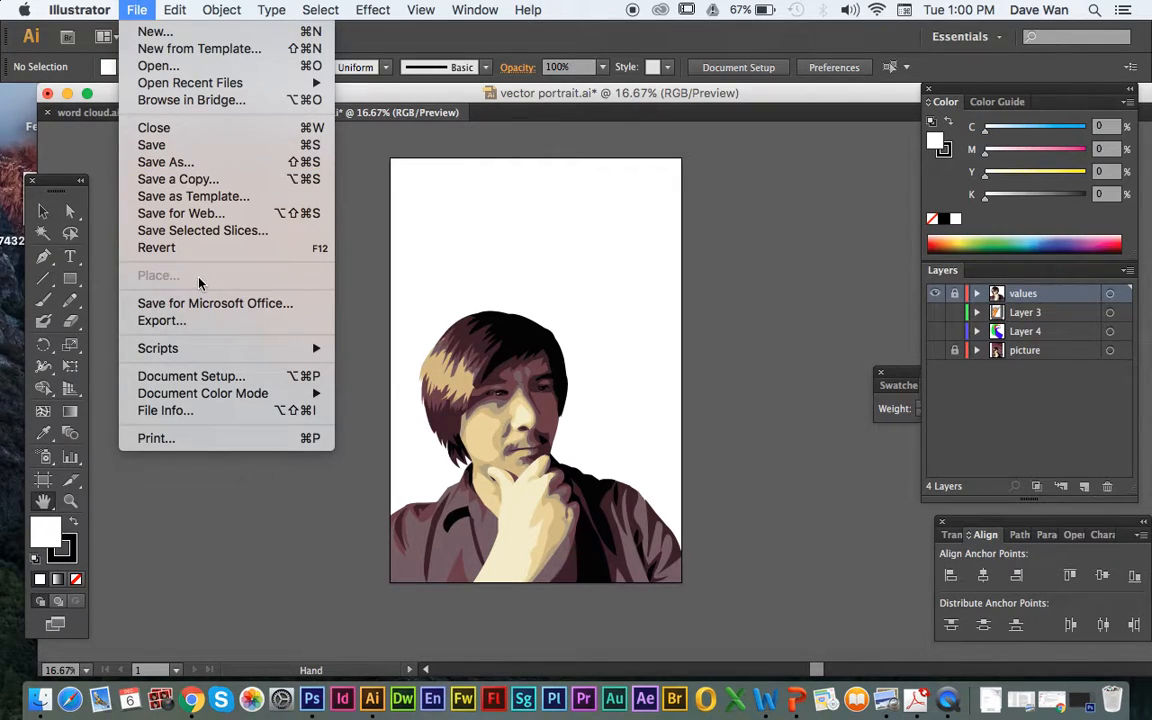
{"action": "left_click", "coordinate": [194, 328]}
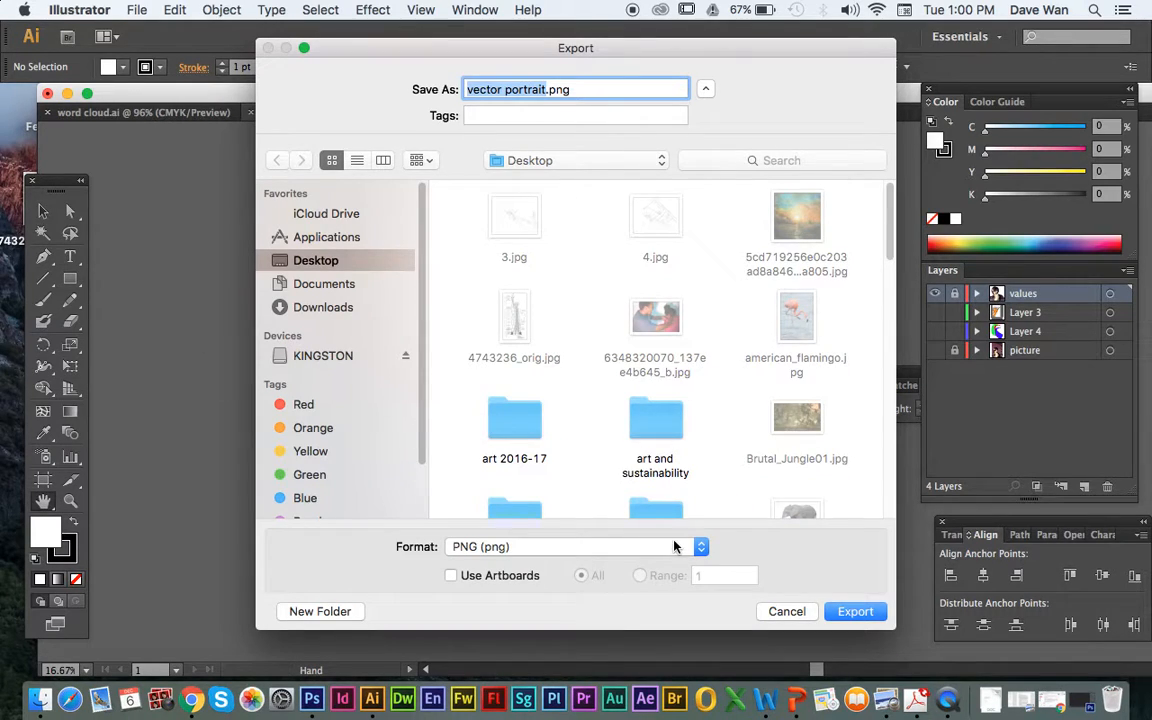
{"action": "left_click", "coordinate": [674, 546]}
{"action": "left_click", "coordinate": [658, 649]}
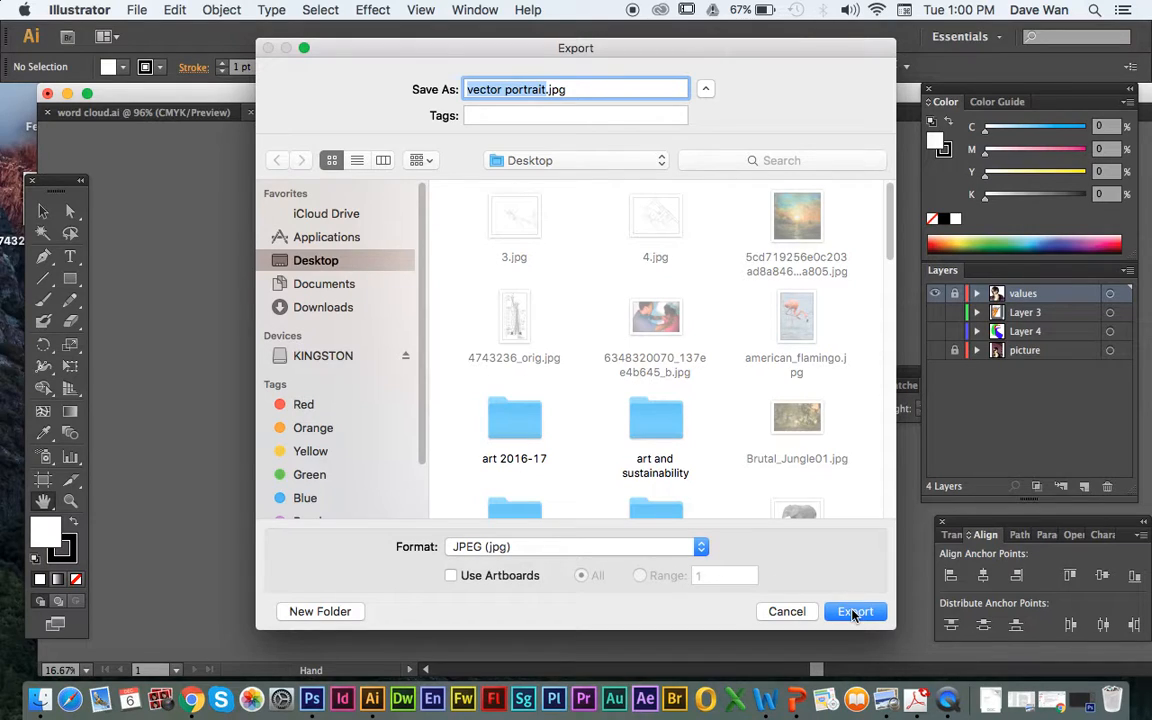
{"action": "scroll", "coordinate": [595, 378], "scroll_direction": "down", "scroll_amount": 10}
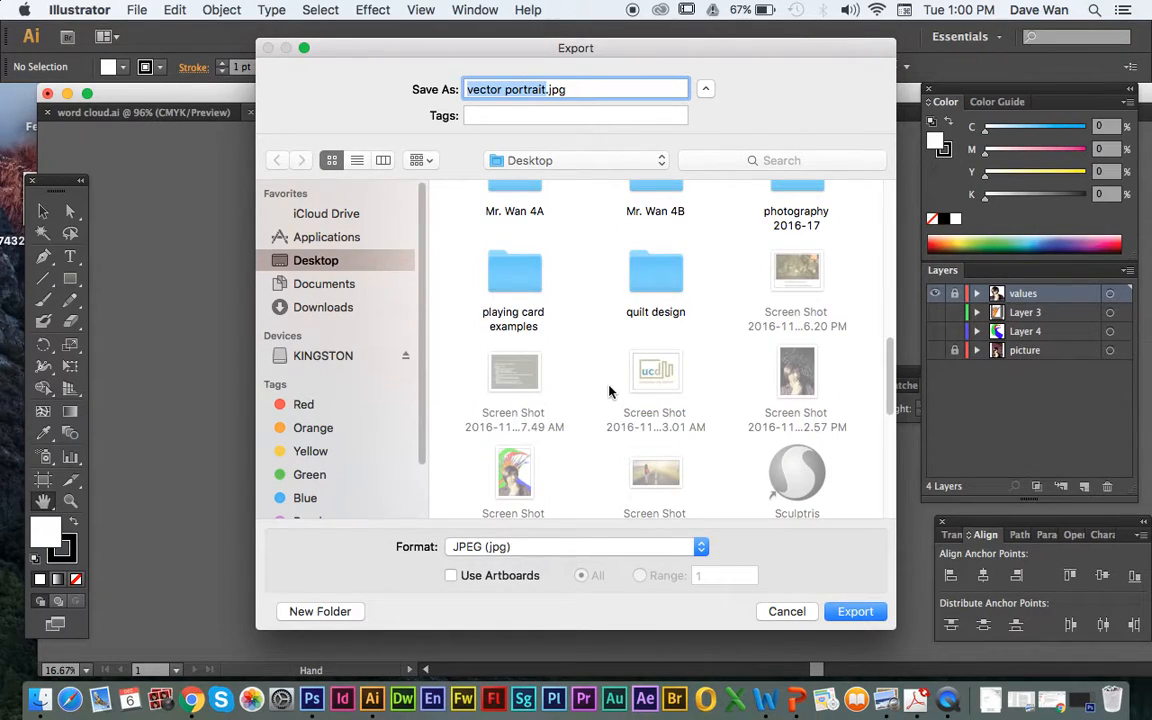
{"action": "scroll", "coordinate": [609, 387], "scroll_direction": "up", "scroll_amount": 3}
{"action": "double_click", "coordinate": [649, 374]}
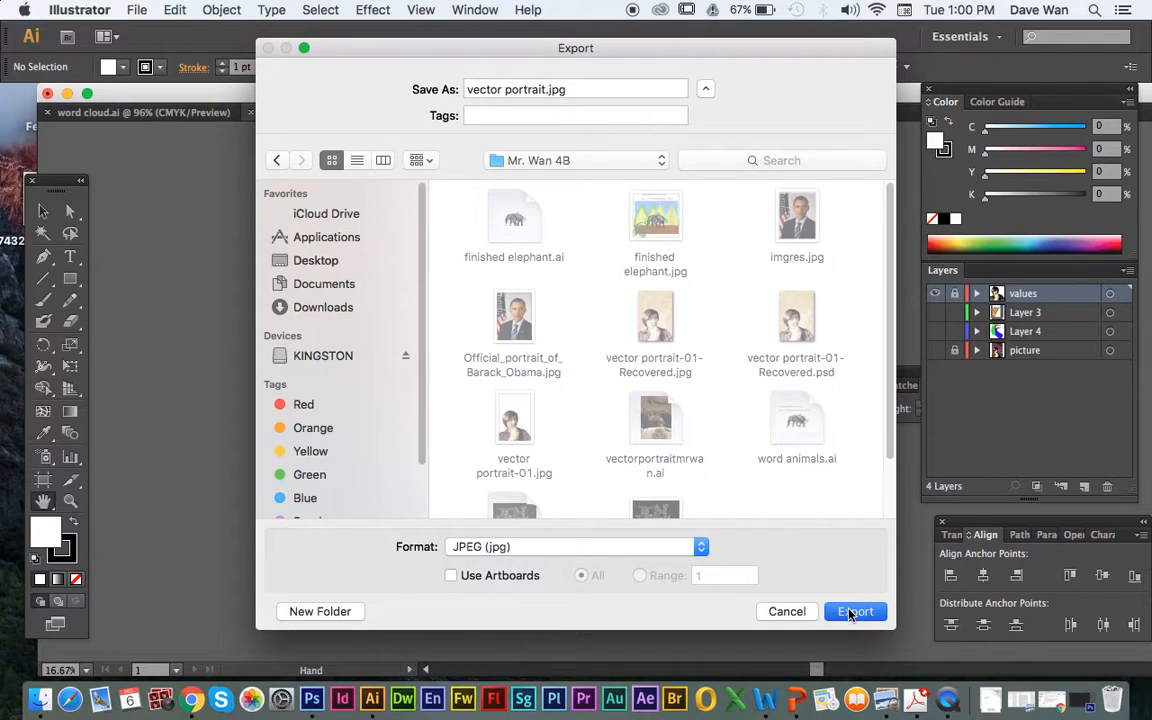
{"action": "left_click", "coordinate": [850, 612]}
{"action": "left_click", "coordinate": [676, 464]}
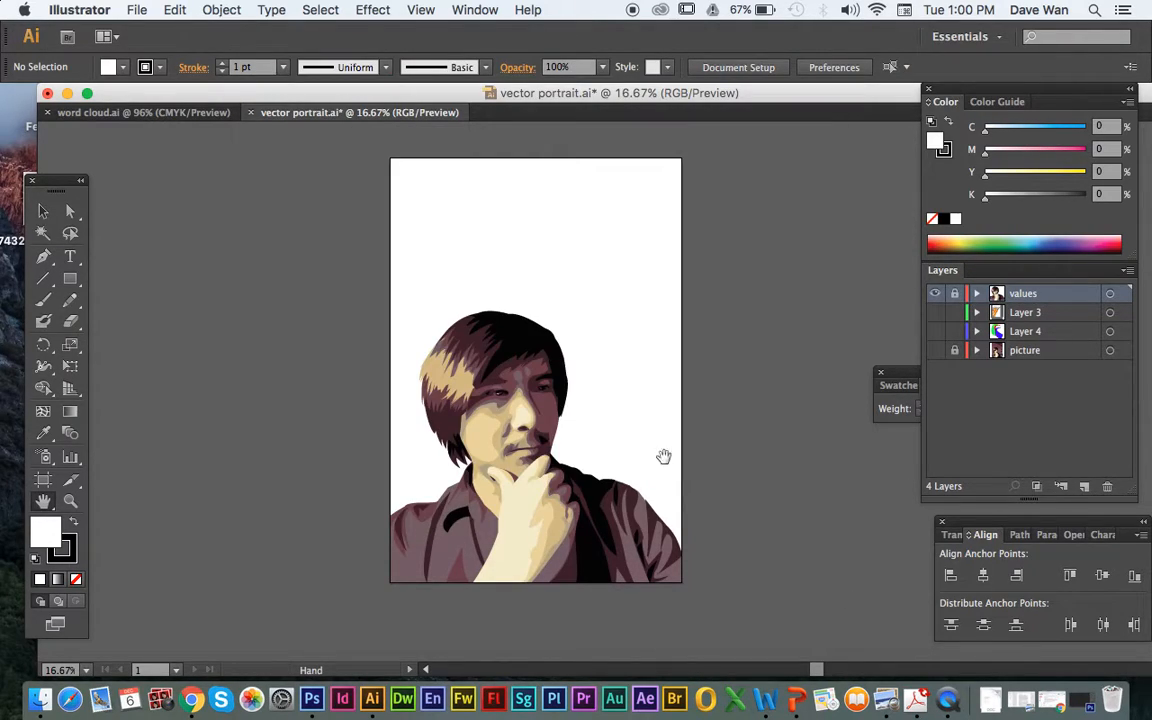
Export the vector portrait as a JPEG into the 4B class folder on the desktop, using all artboards
{"action": "left_click", "coordinate": [136, 10]}
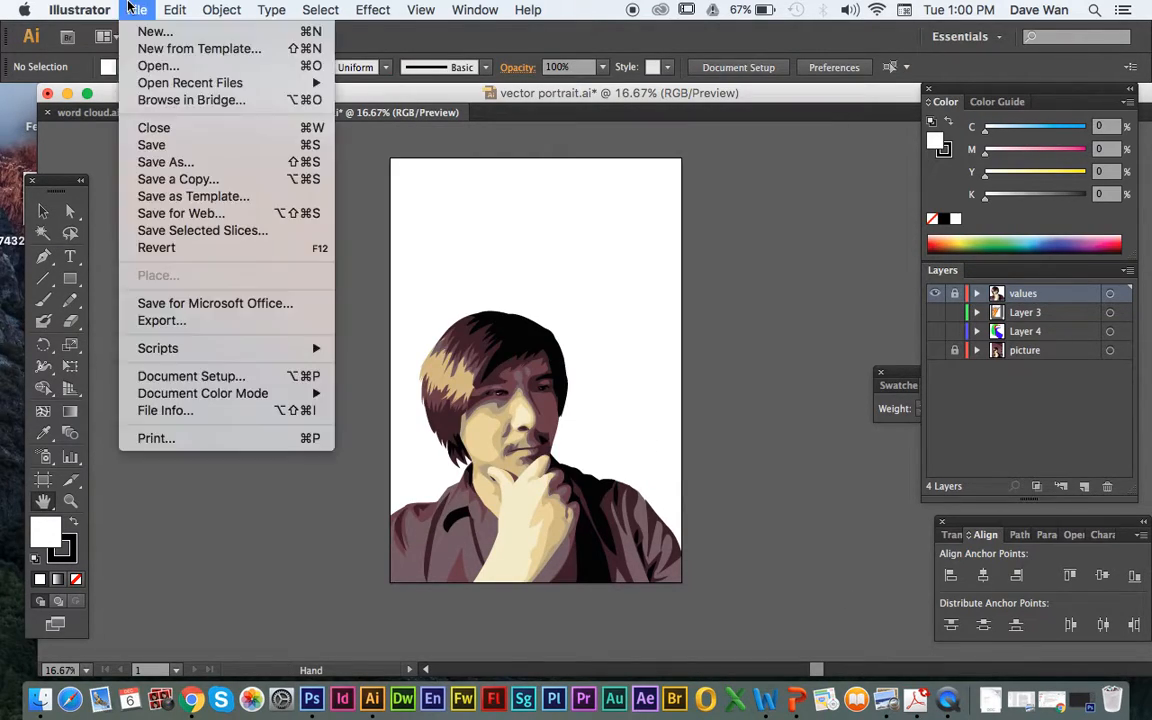
{"action": "left_click", "coordinate": [228, 324]}
{"action": "left_click", "coordinate": [510, 585]}
{"action": "left_click", "coordinate": [522, 547]}
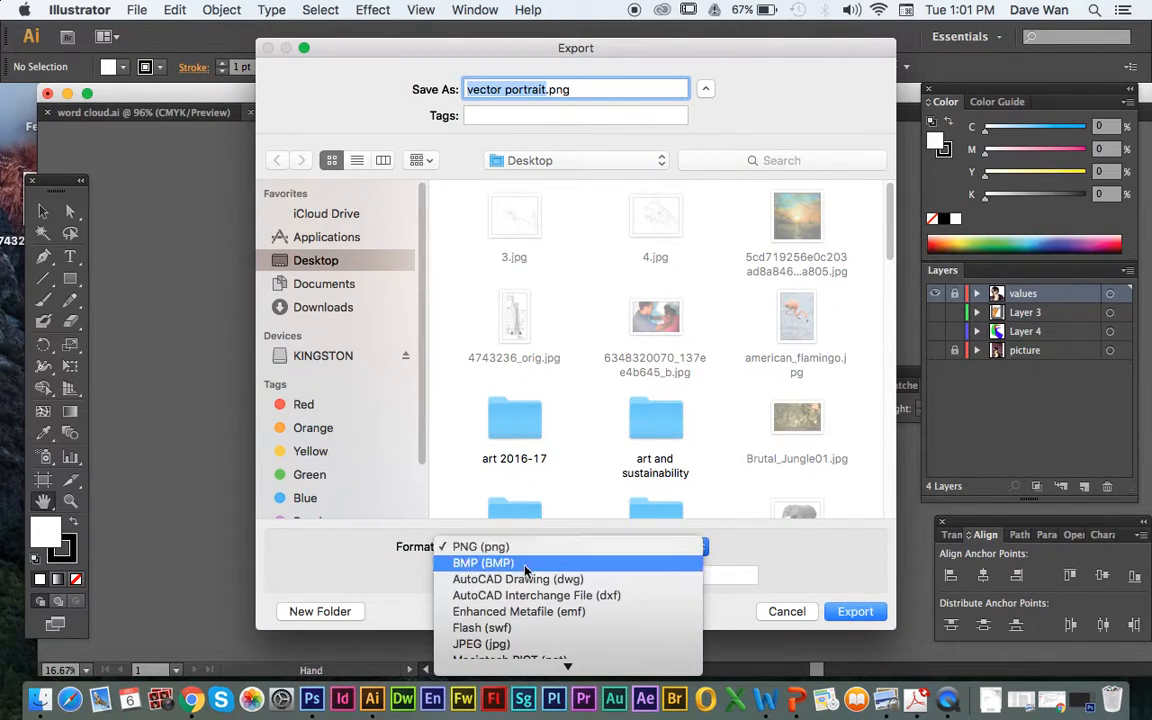
{"action": "left_click", "coordinate": [560, 646]}
{"action": "scroll", "coordinate": [643, 419], "scroll_direction": "down", "scroll_amount": 8}
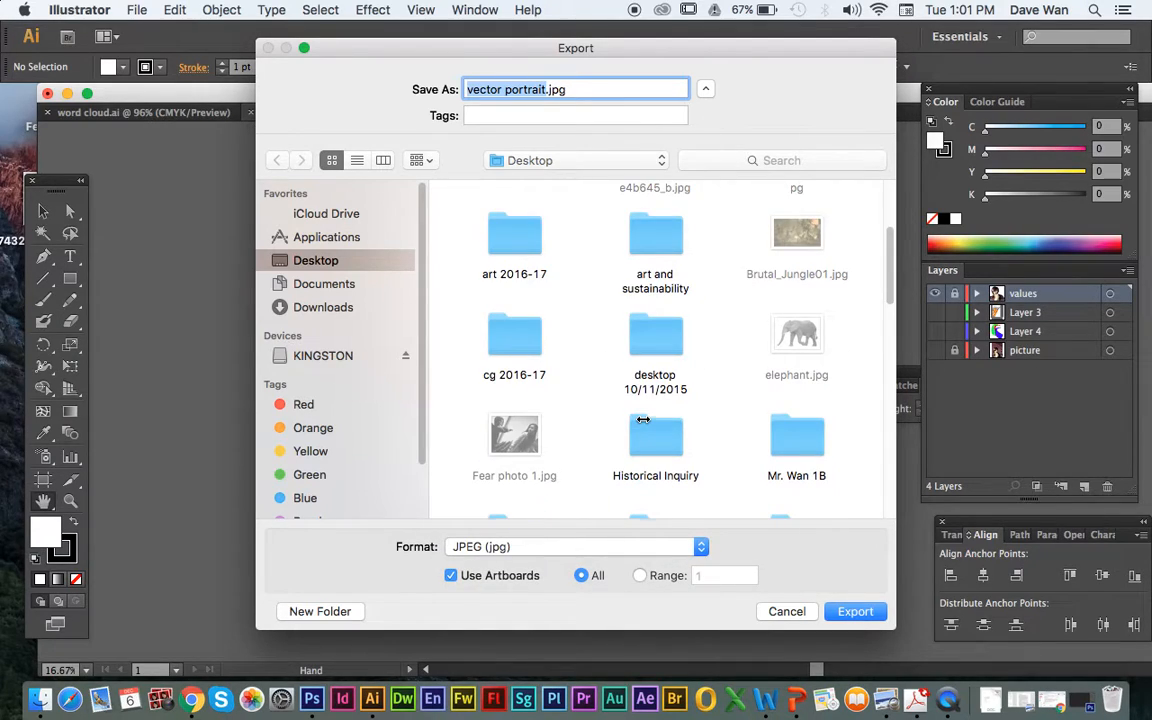
{"action": "left_click", "coordinate": [664, 416]}
{"action": "double_click", "coordinate": [664, 416]}
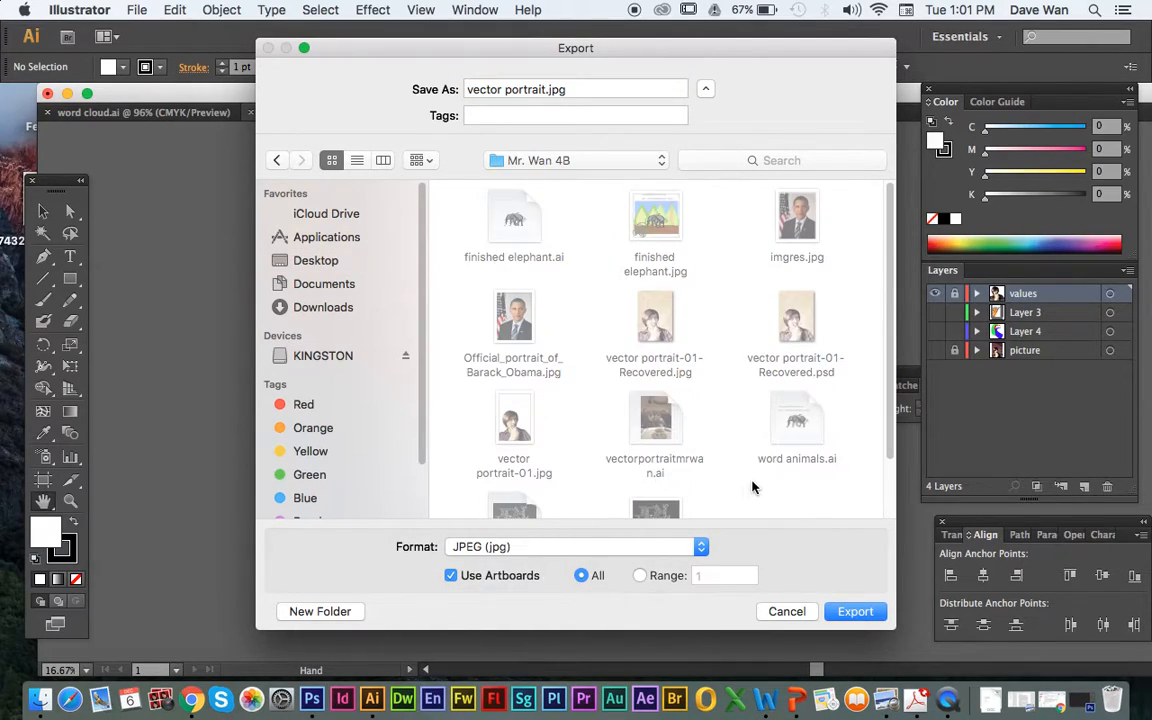
{"action": "left_click", "coordinate": [855, 611]}
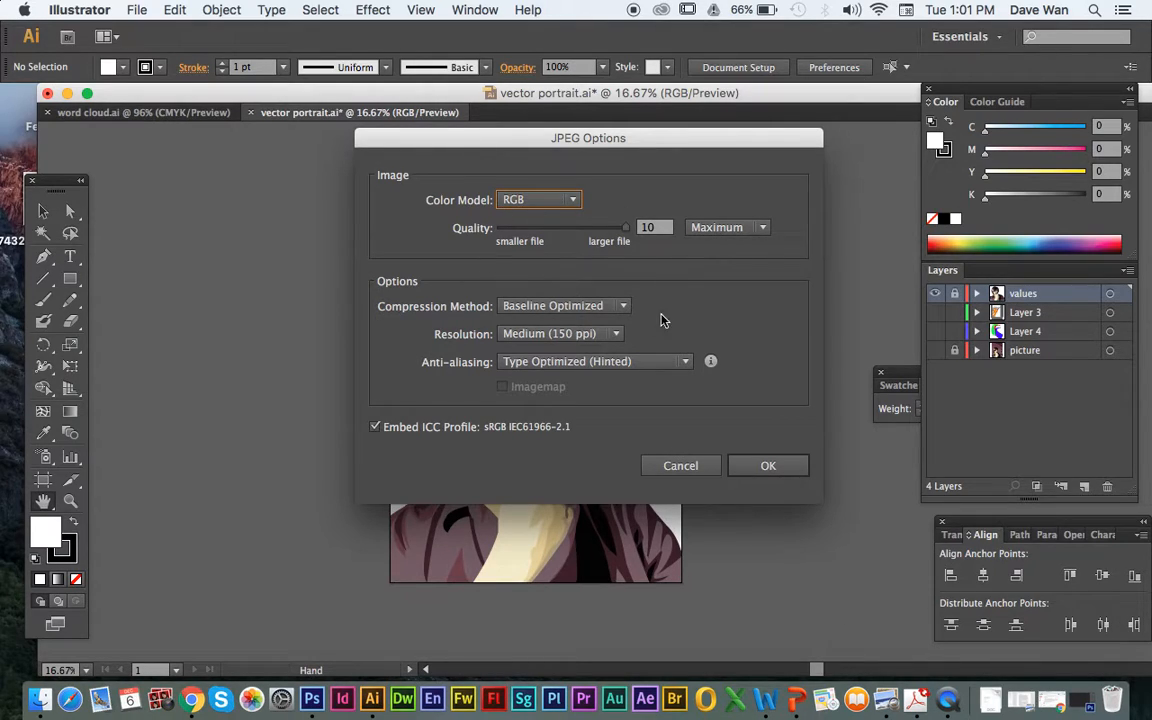
Accept the JPEG options with Medium (150 ppi) resolution and replace the existing vector portrait-01.jpg
{"action": "left_click", "coordinate": [600, 333]}
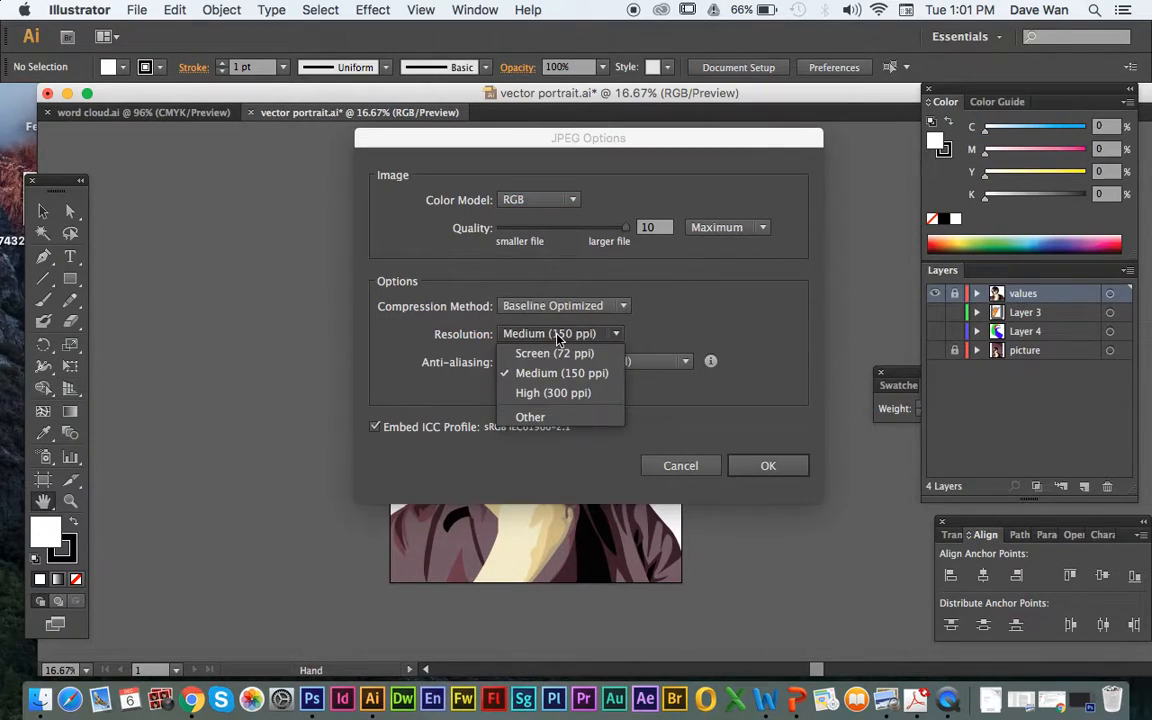
{"action": "left_click", "coordinate": [596, 377]}
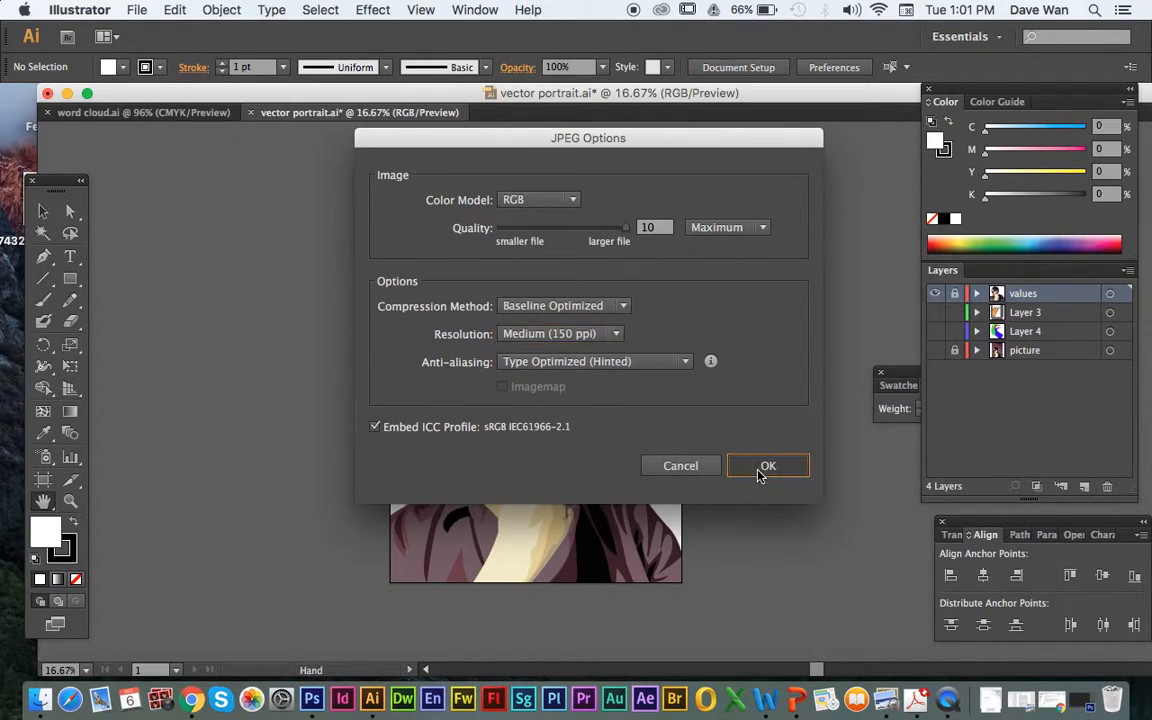
{"action": "left_click", "coordinate": [764, 467]}
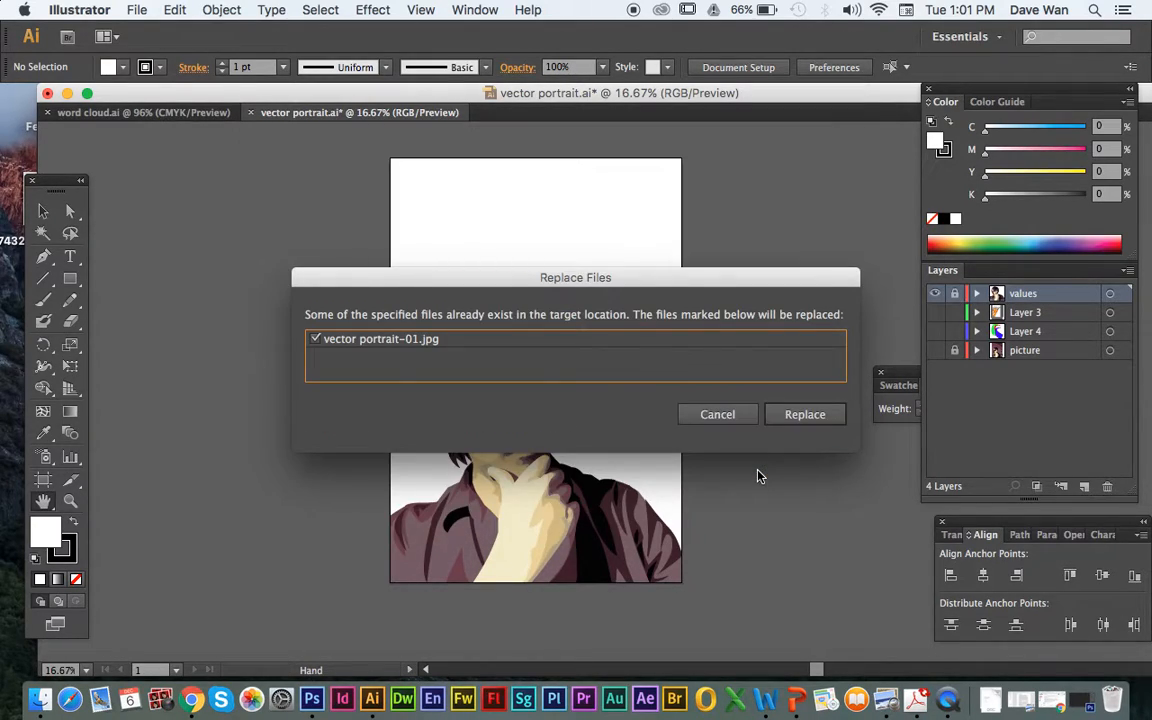
{"action": "left_click", "coordinate": [800, 415]}
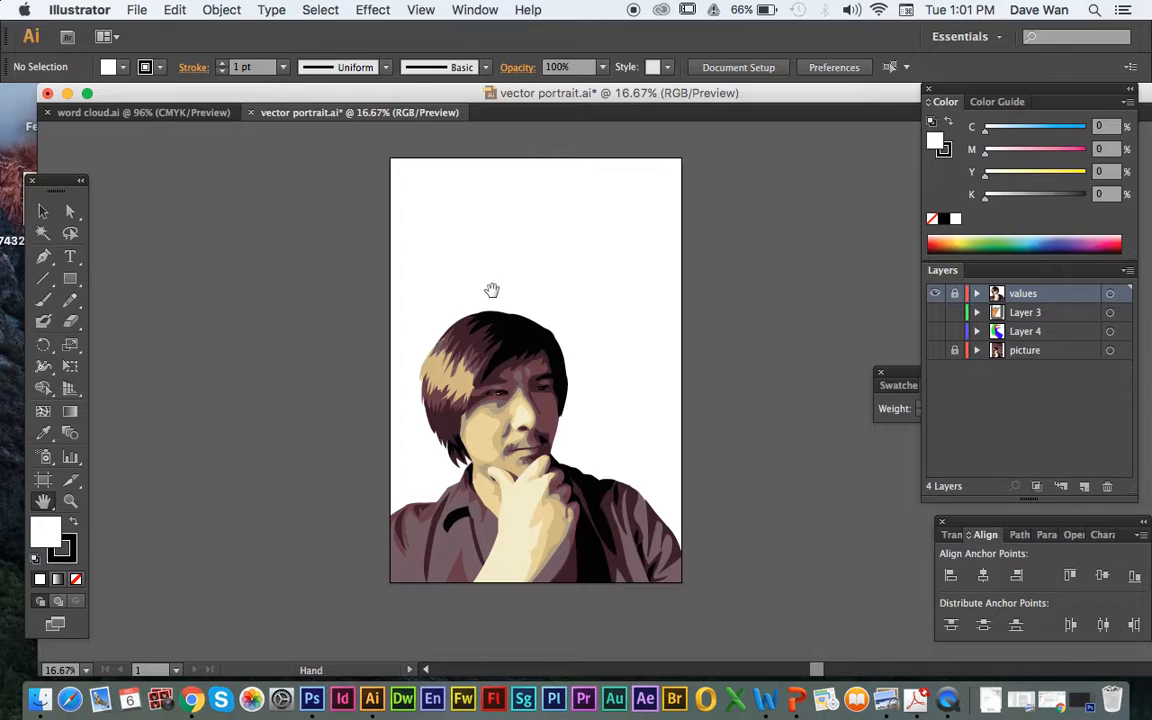
Export the word cloud document as a JPEG into the same folder, using all artboards and Medium (150 ppi) resolution
{"action": "left_click", "coordinate": [90, 108]}
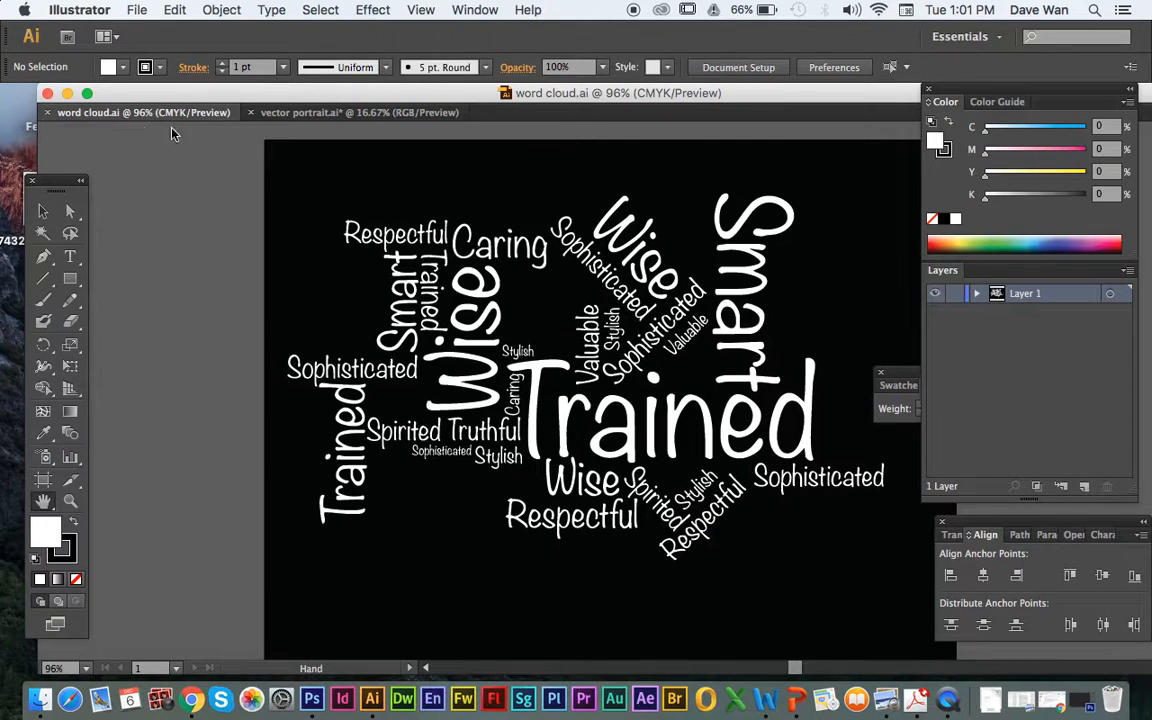
{"action": "left_click", "coordinate": [136, 10]}
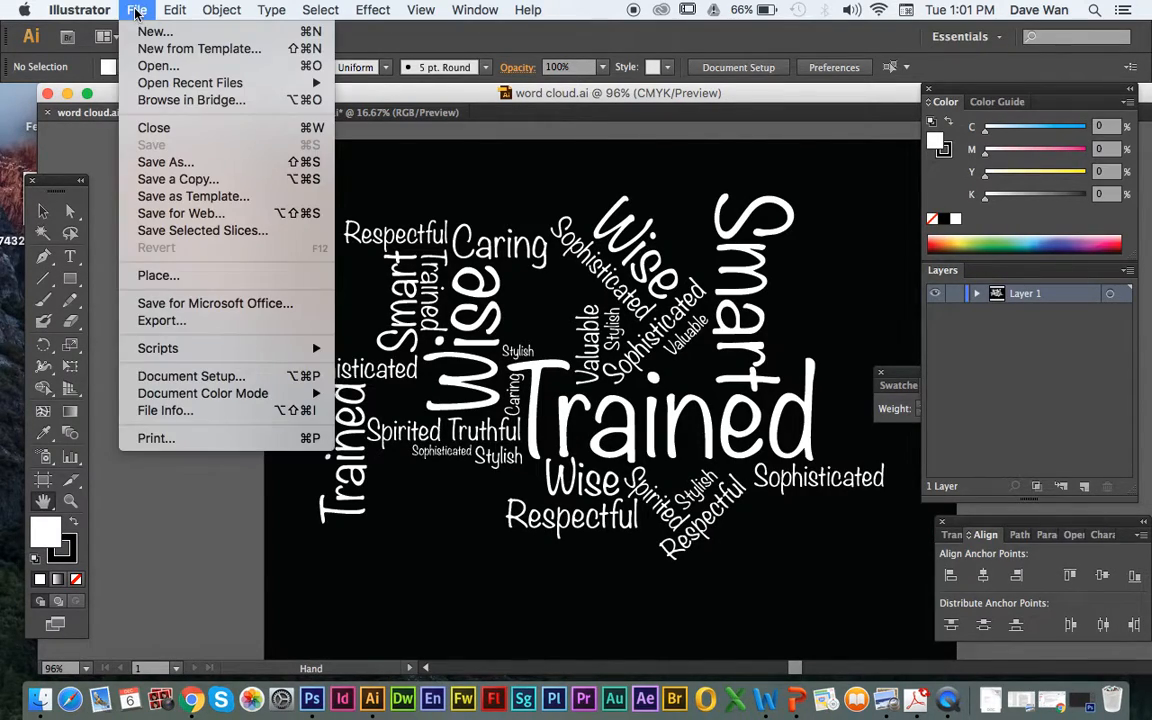
{"action": "left_click", "coordinate": [252, 322]}
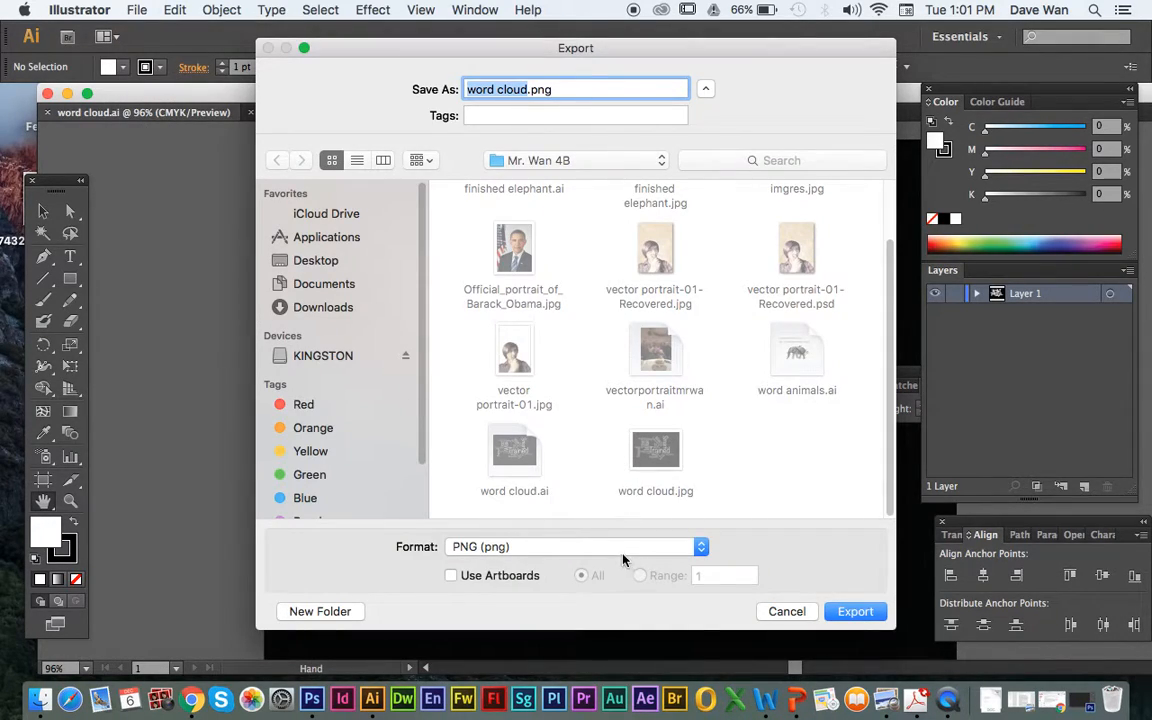
{"action": "left_click", "coordinate": [620, 549]}
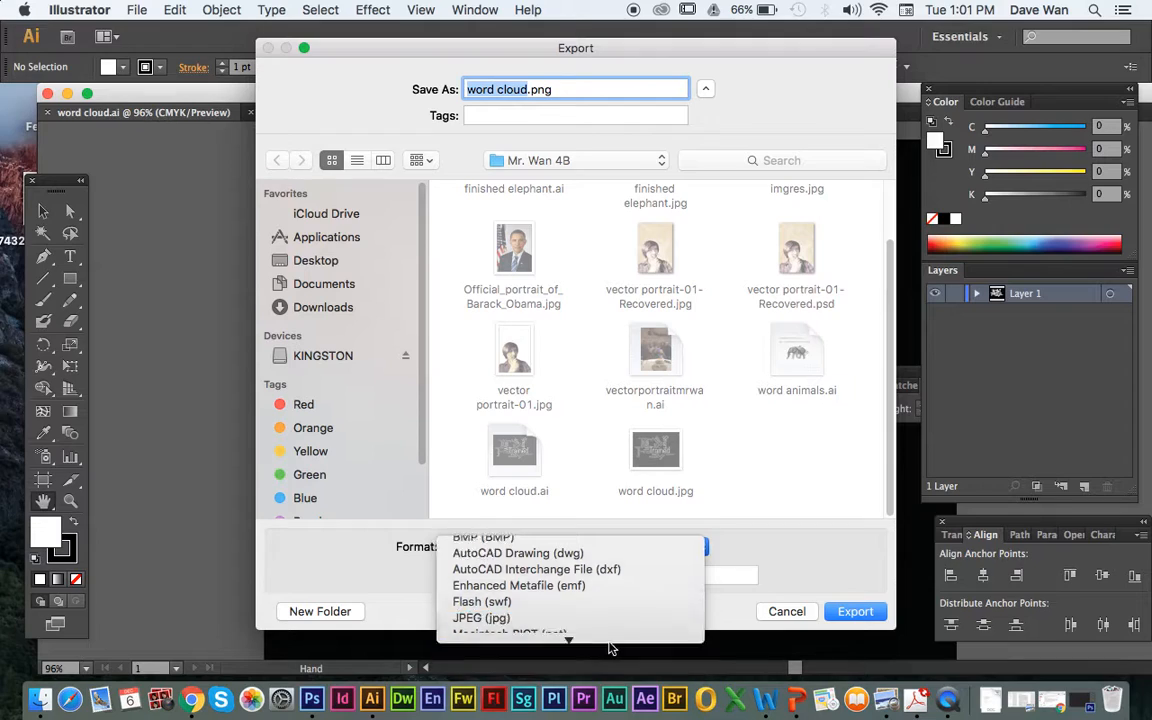
{"action": "left_click", "coordinate": [490, 618]}
{"action": "left_click", "coordinate": [452, 576]}
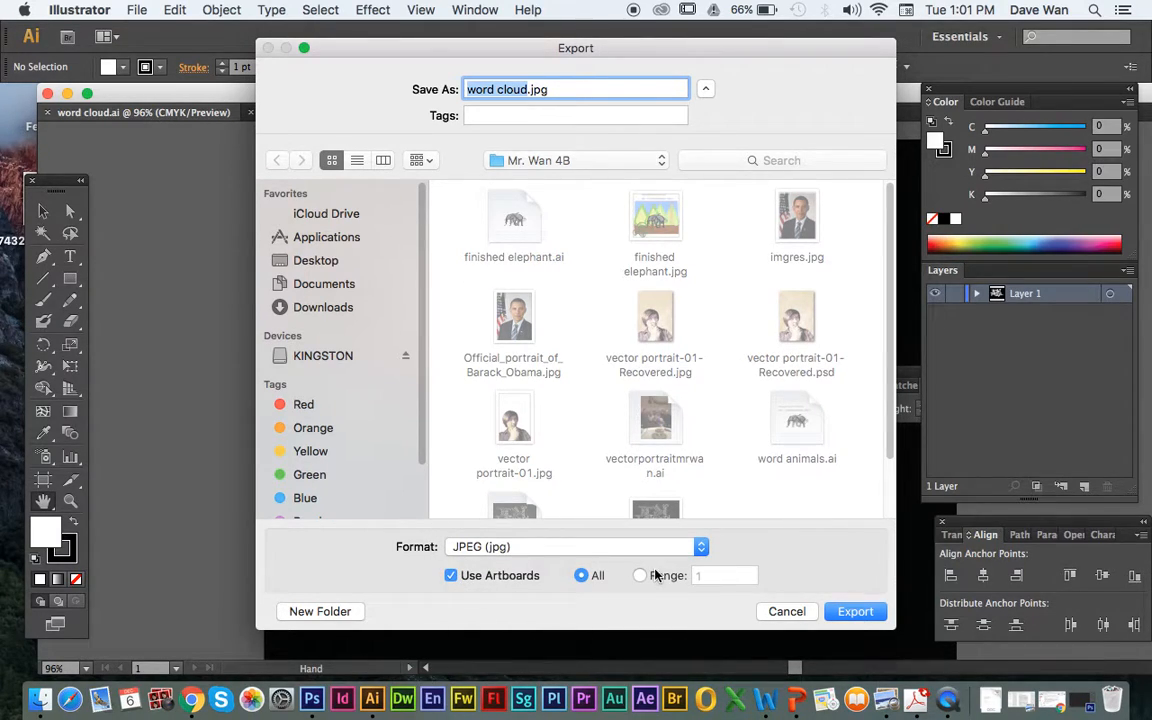
{"action": "left_click", "coordinate": [852, 612]}
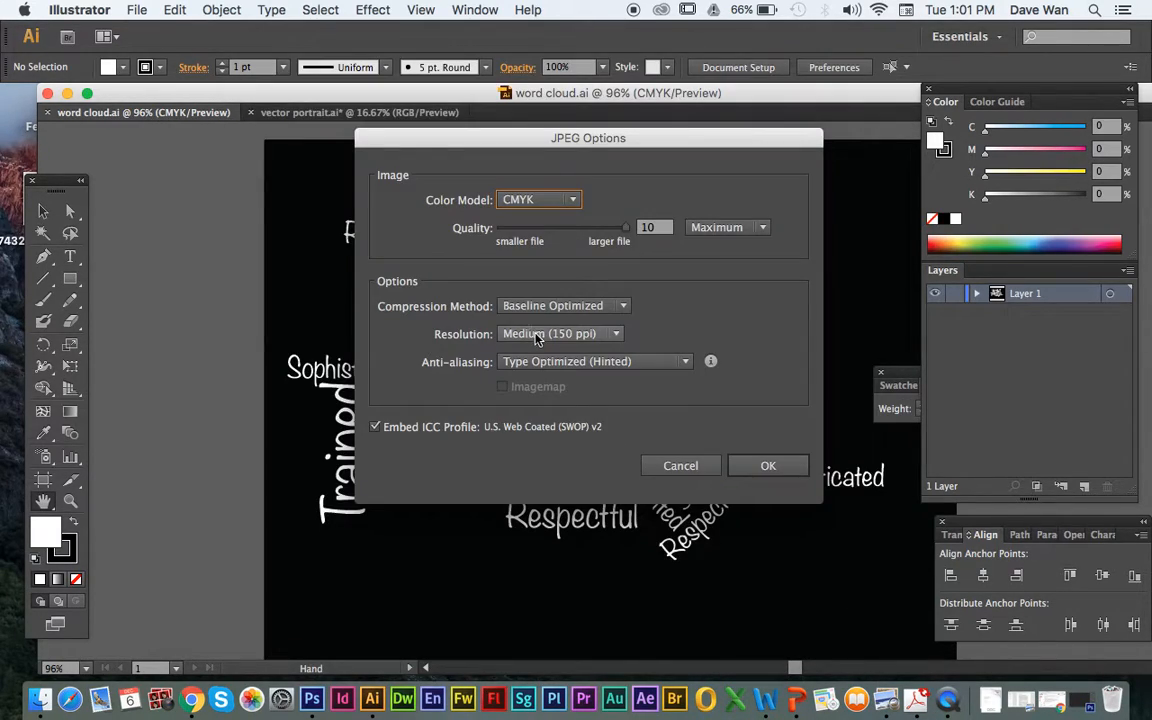
{"action": "left_click", "coordinate": [766, 474]}
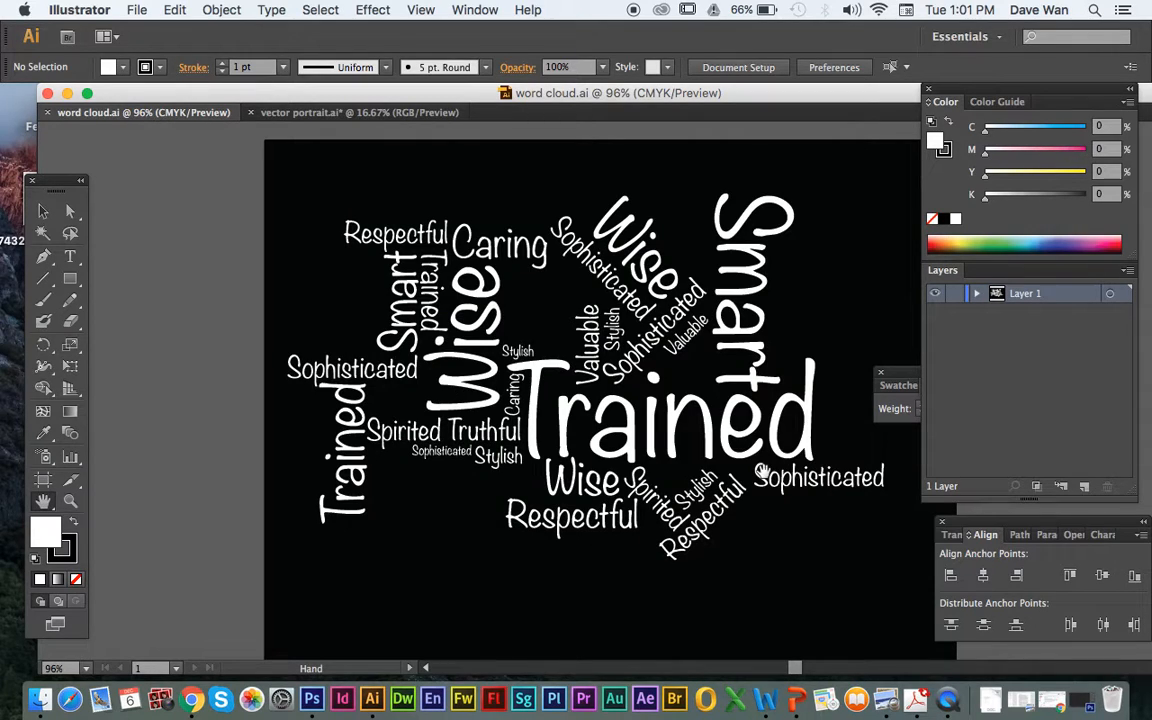
Close the open documents, quit Illustrator, and open the 4B class folder on the desktop
{"action": "left_click", "coordinate": [47, 94]}
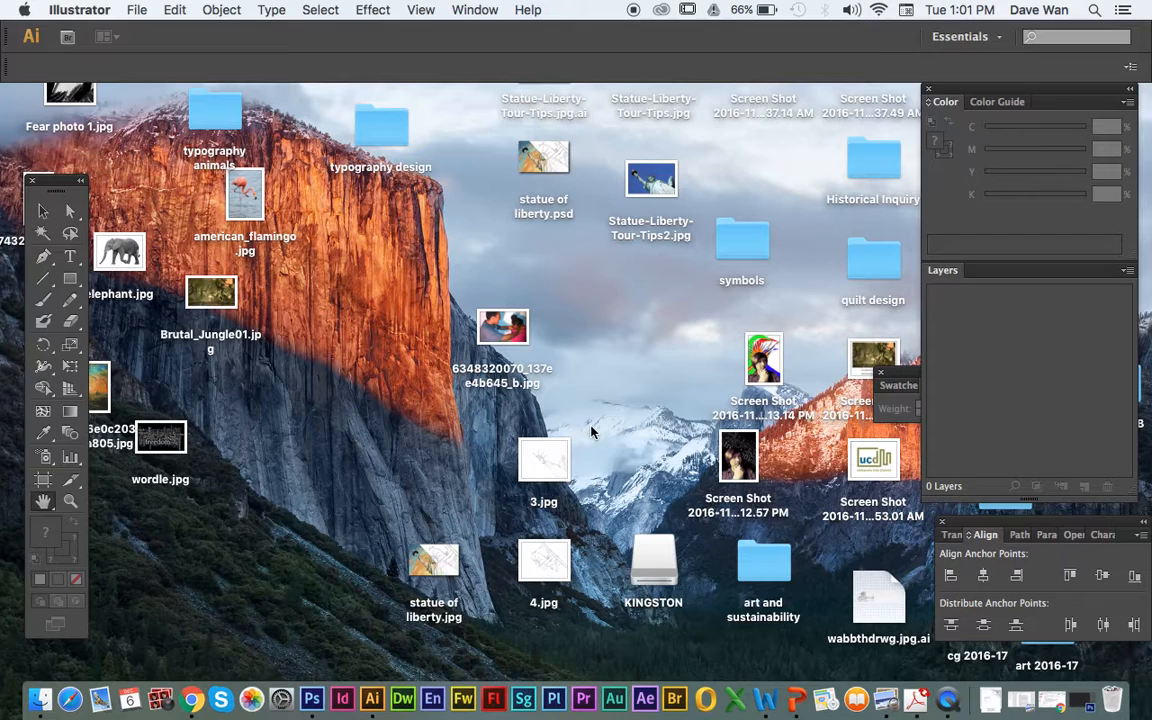
{"action": "key", "text": "super+q"}
{"action": "left_click_drag", "start_coordinate": [966, 395], "coordinate": [964, 396]}
{"action": "left_click", "coordinate": [1098, 410]}
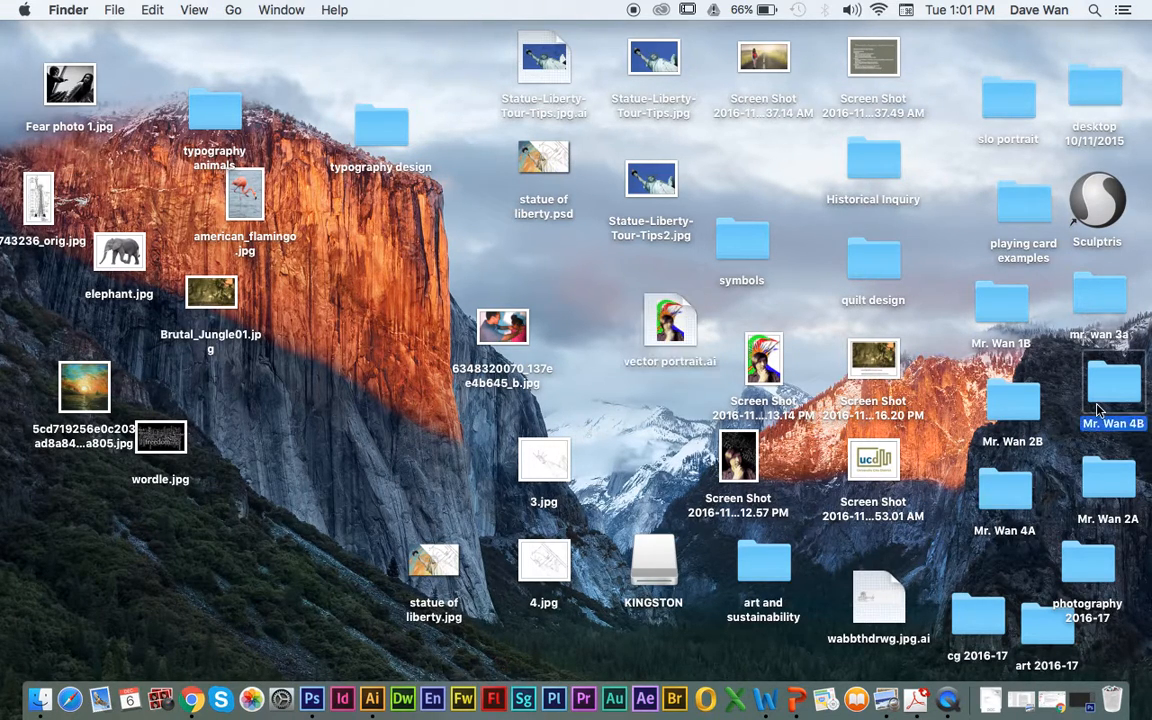
{"action": "double_click", "coordinate": [1098, 410]}
Preview vector portrait-01.jpg and word cloud.jpg from the folder, and close both previews
{"action": "left_click", "coordinate": [633, 398]}
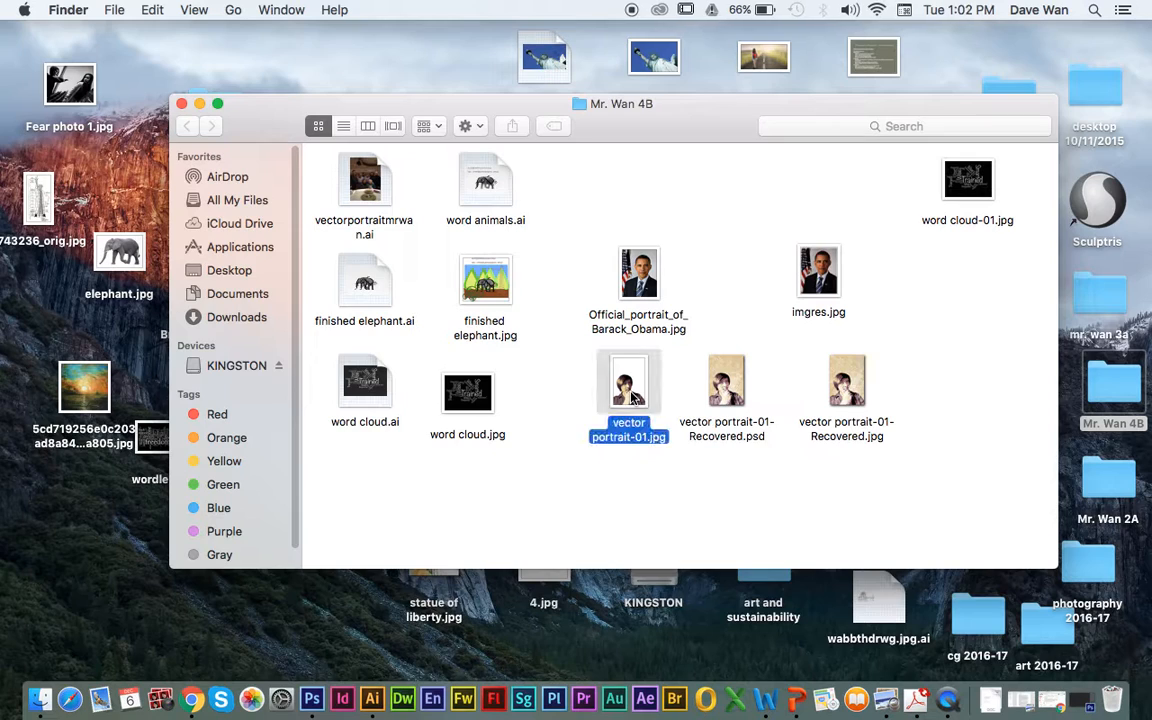
{"action": "double_click", "coordinate": [632, 398]}
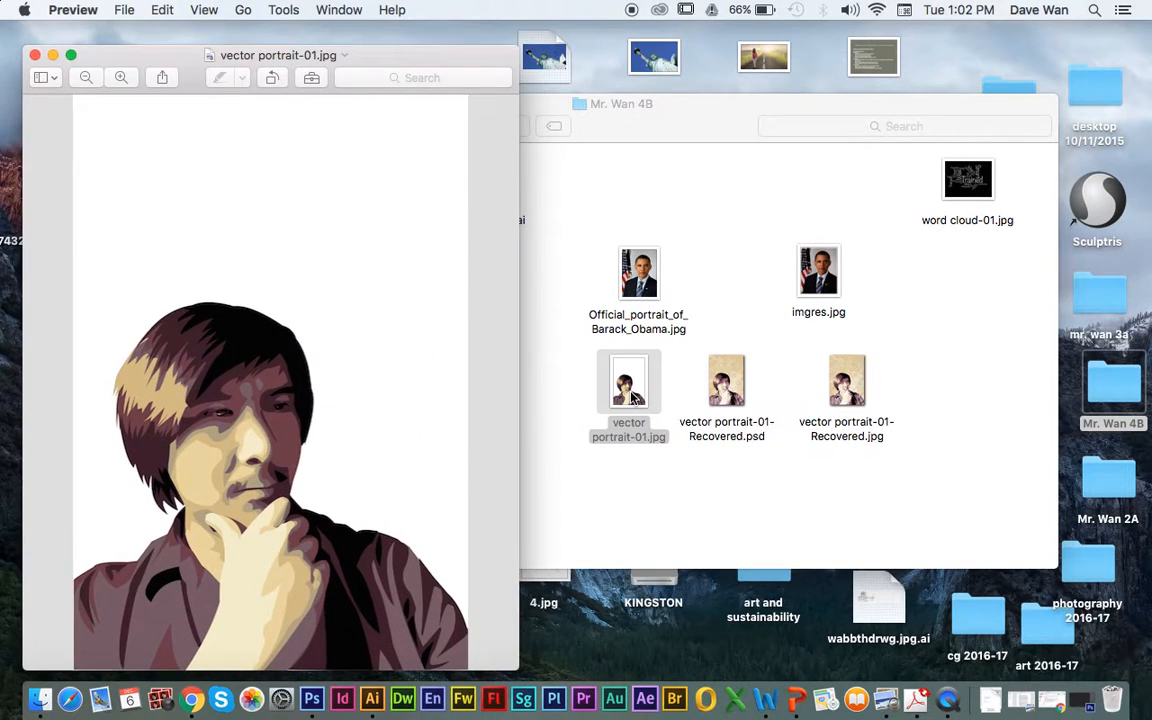
{"action": "left_click", "coordinate": [609, 481]}
{"action": "double_click", "coordinate": [457, 382]}
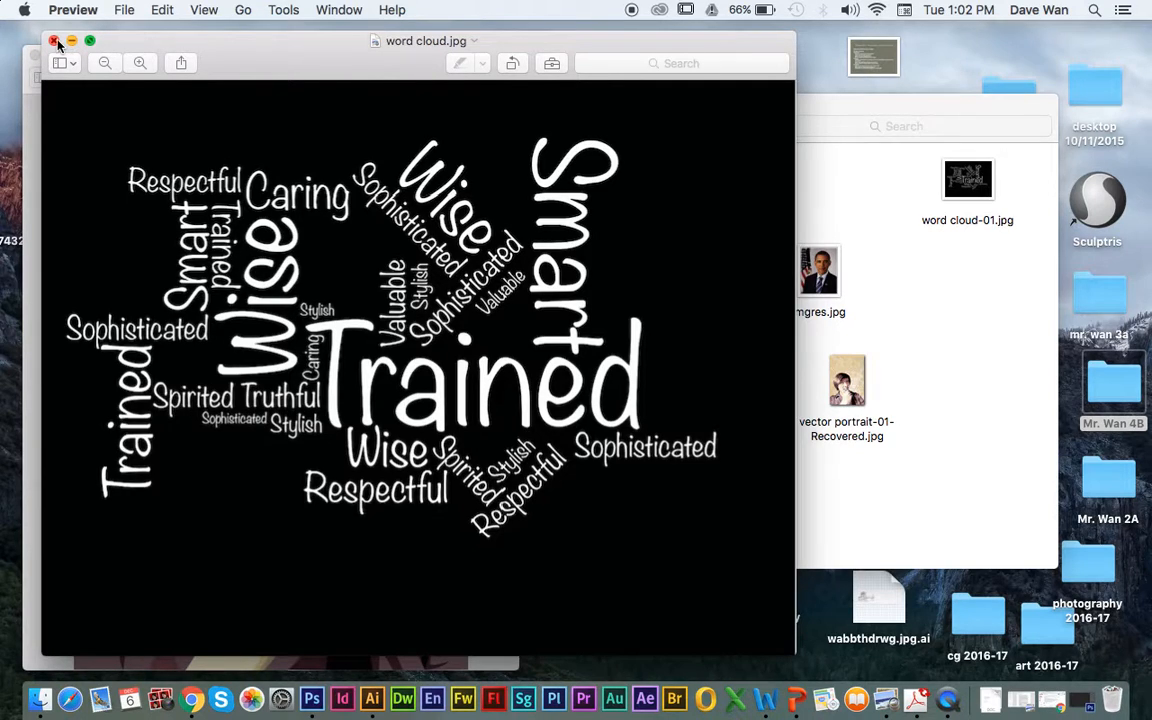
{"action": "left_click", "coordinate": [54, 41]}
{"action": "left_click", "coordinate": [29, 49]}
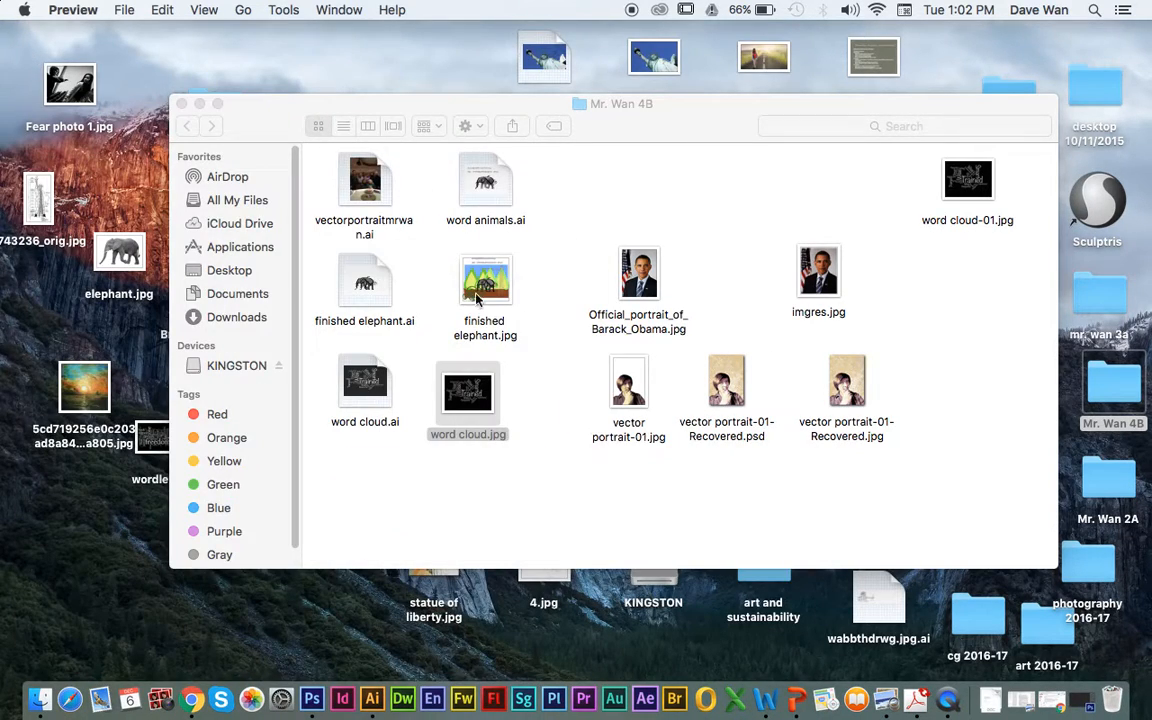
Open vector portrait-01.jpg from the class folder in Photoshop
{"action": "left_click", "coordinate": [549, 372]}
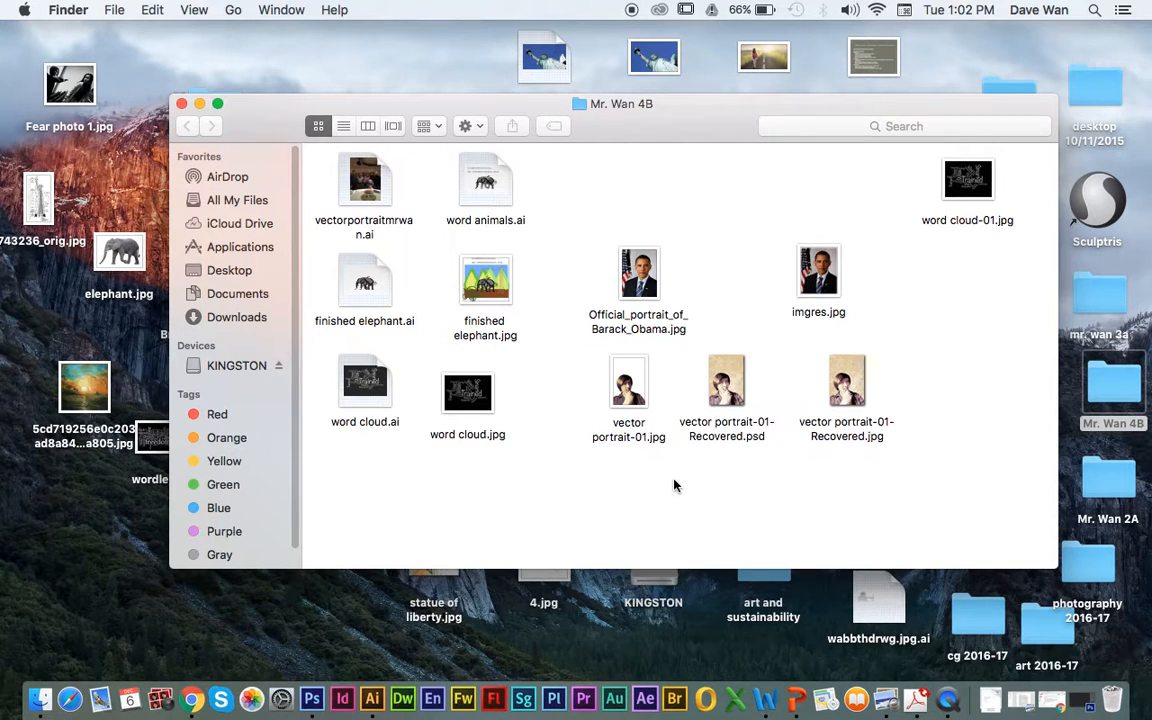
{"action": "left_click_drag", "start_coordinate": [618, 415], "coordinate": [303, 701]}
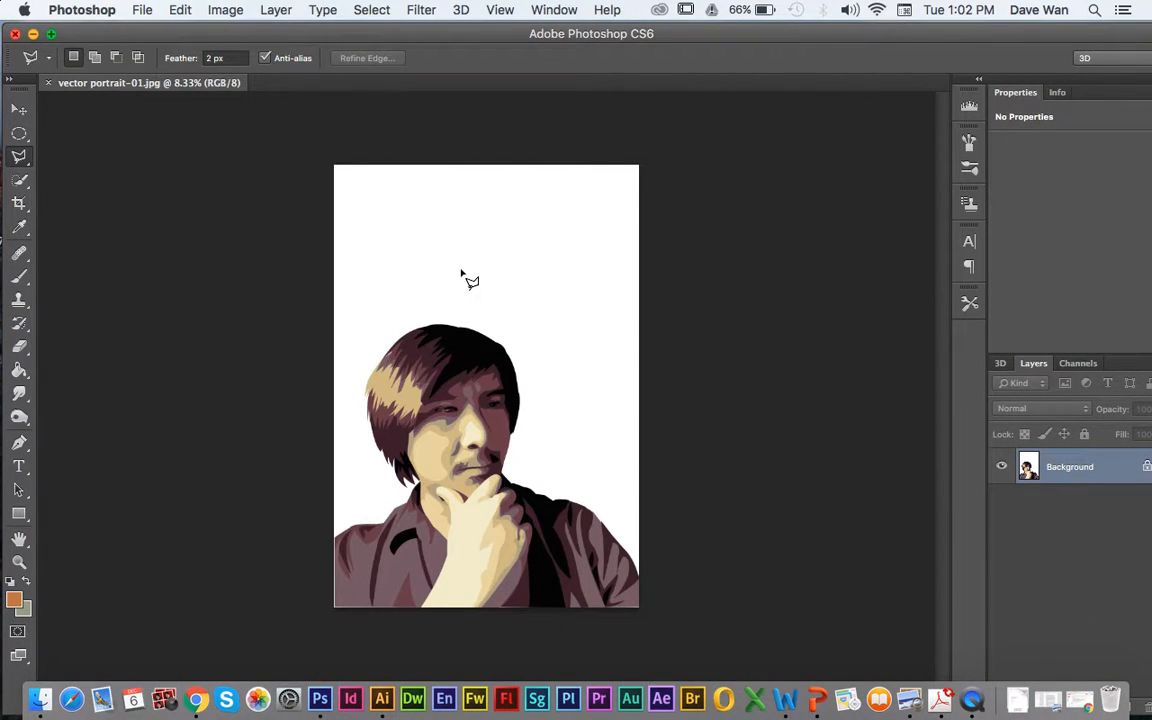
Crop a thin strip off the left and bottom edges of the portrait image
{"action": "mouse_move", "coordinate": [200, 33]}
{"action": "left_mouse_down"}
{"action": "mouse_move", "coordinate": [186, 33]}
{"action": "mouse_move", "coordinate": [213, 34]}
{"action": "left_mouse_up"}
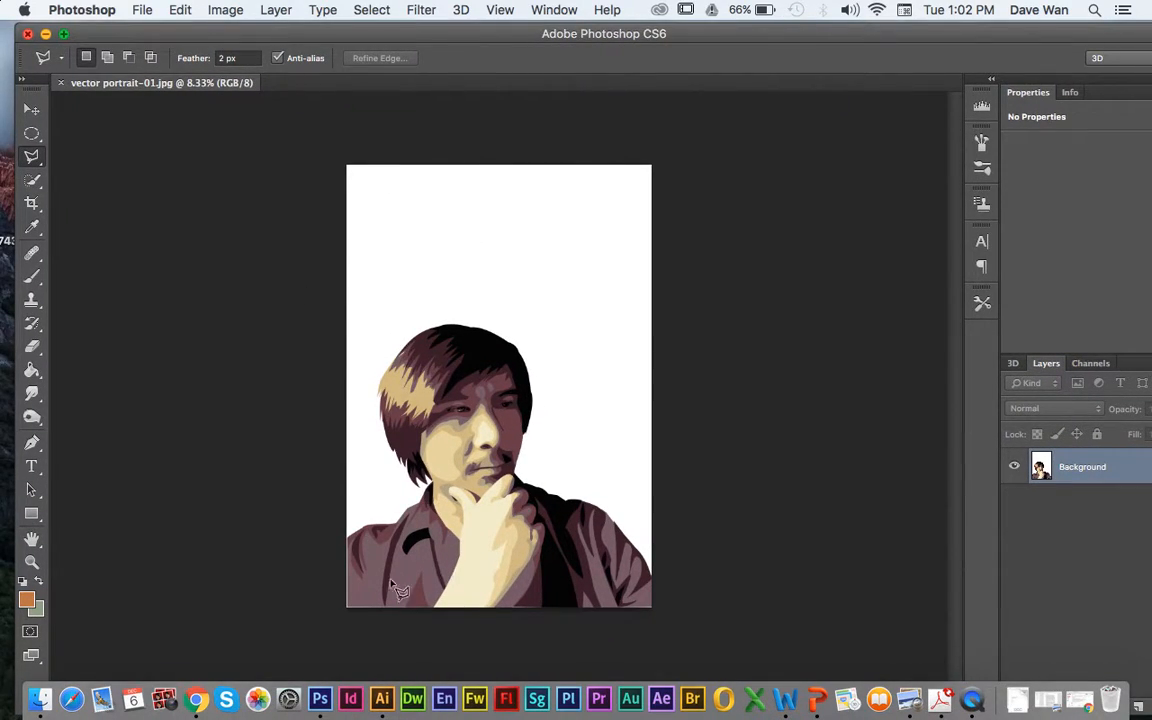
{"action": "left_click", "coordinate": [32, 203]}
{"action": "left_click_drag", "start_coordinate": [347, 384], "coordinate": [349, 384]}
{"action": "left_click_drag", "start_coordinate": [499, 600], "coordinate": [499, 601]}
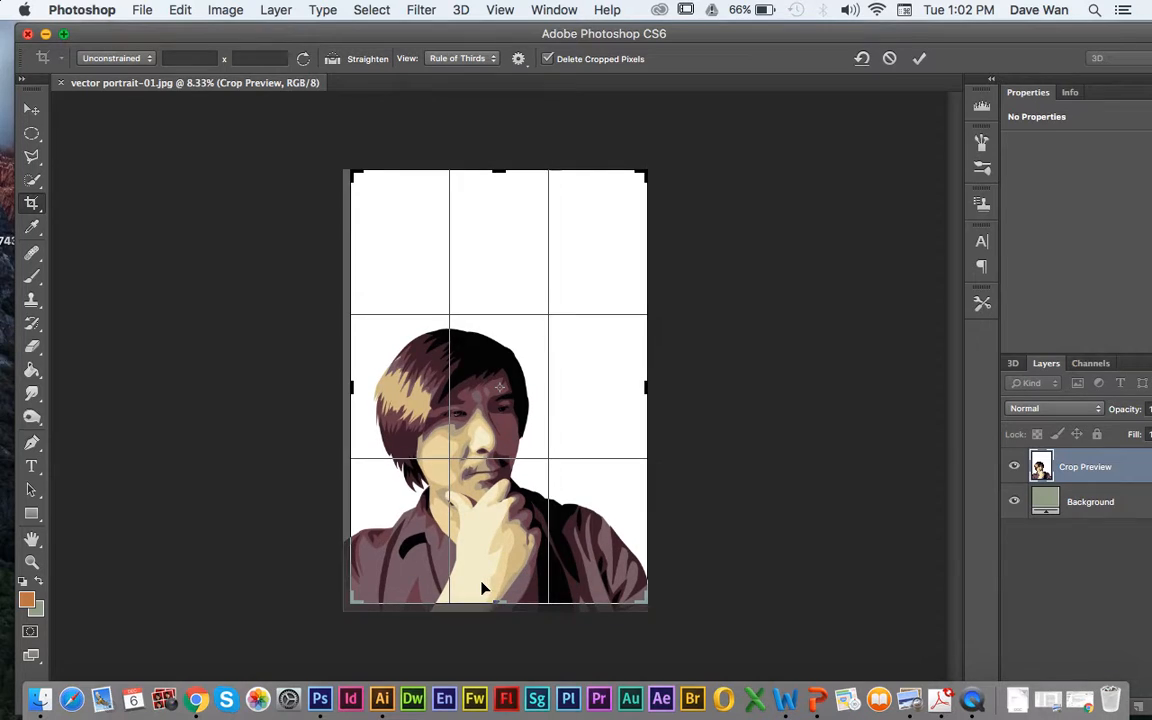
{"action": "key", "text": "Return"}
{"action": "left_click", "coordinate": [31, 108]}
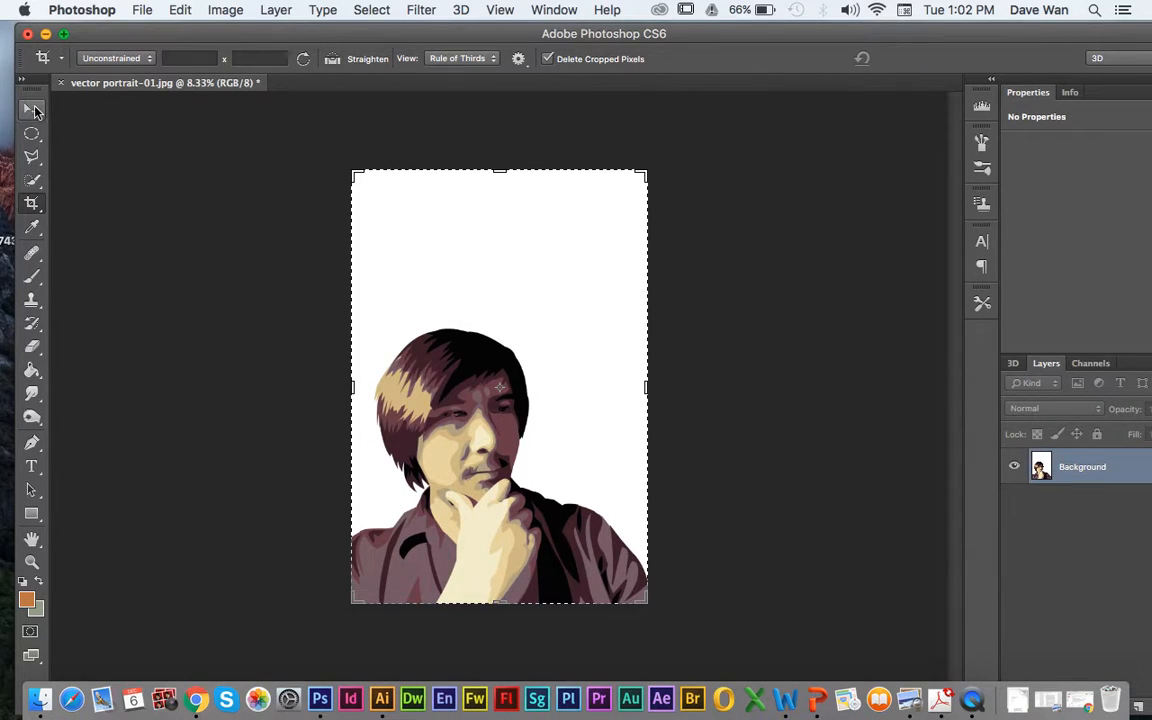
{"action": "left_click_drag", "start_coordinate": [233, 41], "coordinate": [580, 137]}
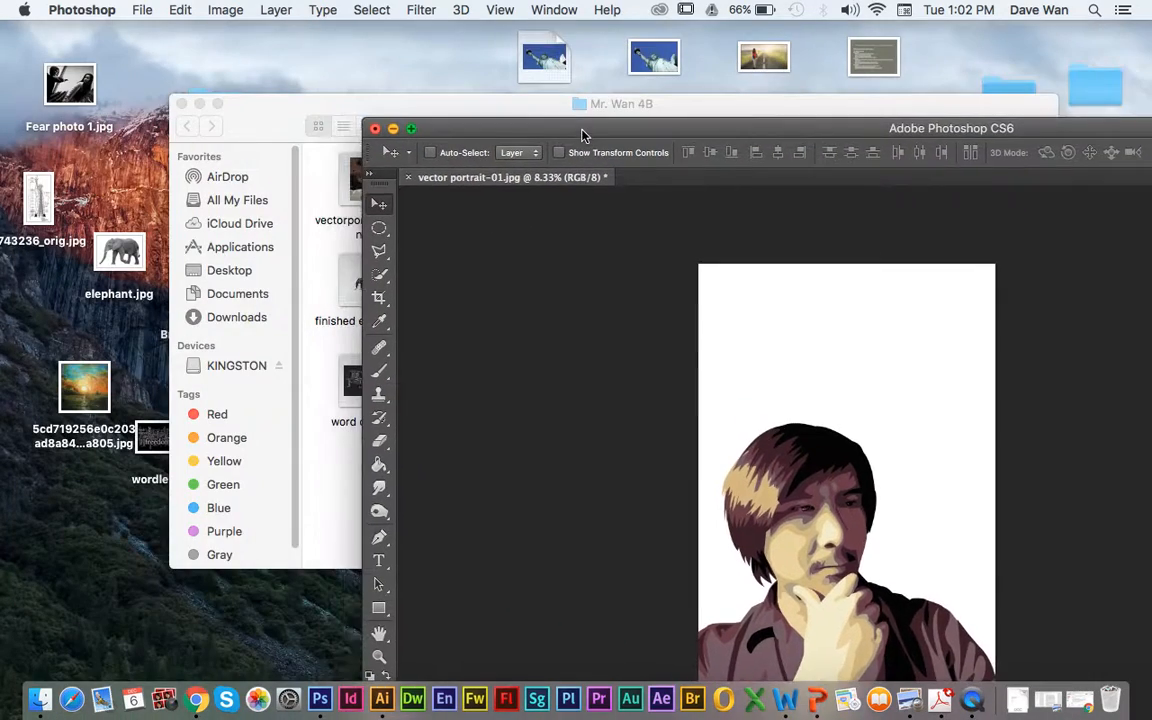
{"action": "left_click", "coordinate": [300, 118]}
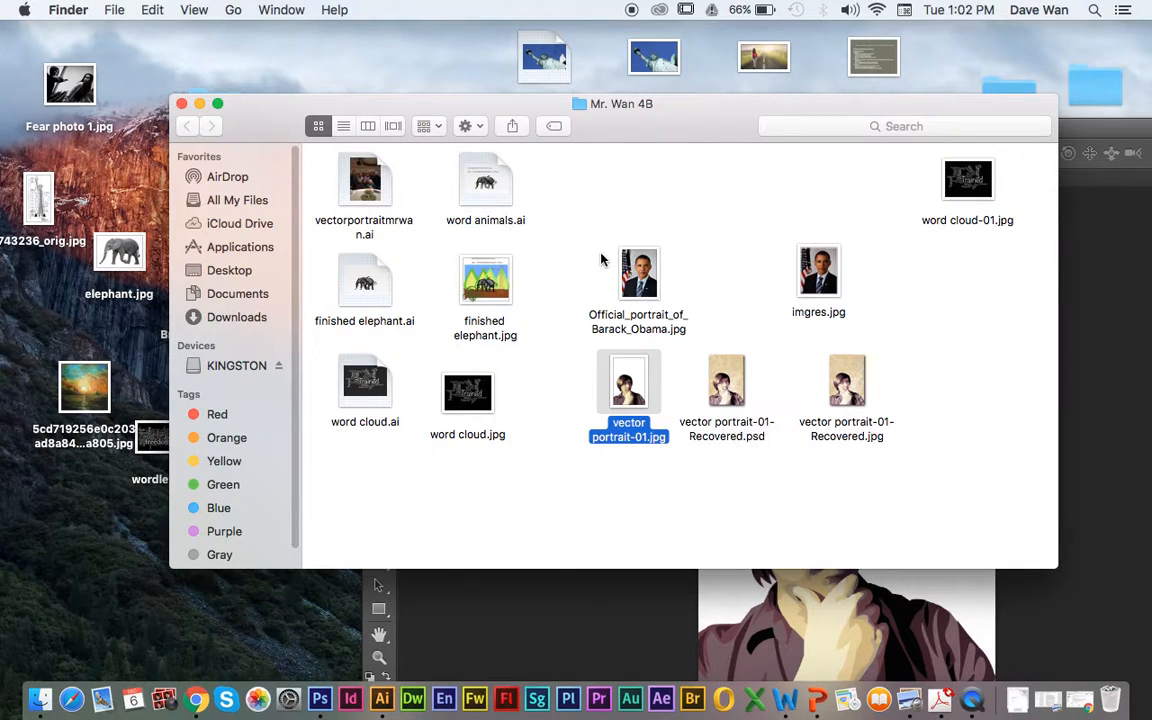
{"action": "left_click", "coordinate": [1075, 292]}
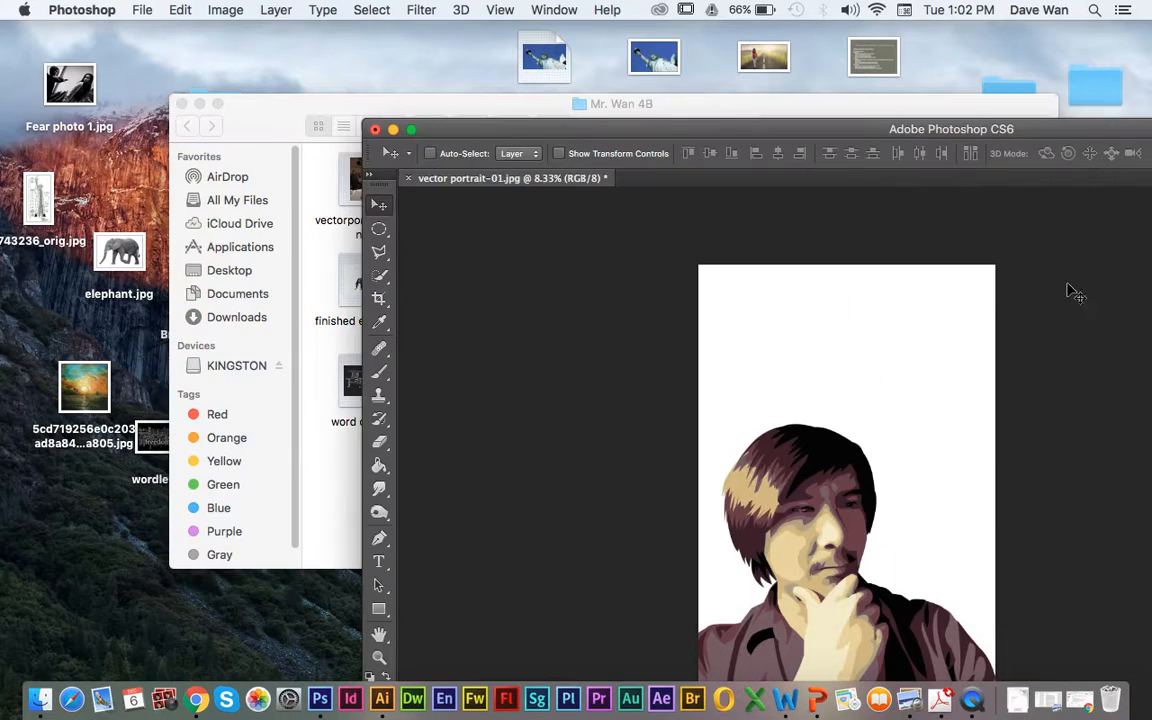
{"action": "double_click", "coordinate": [725, 129]}
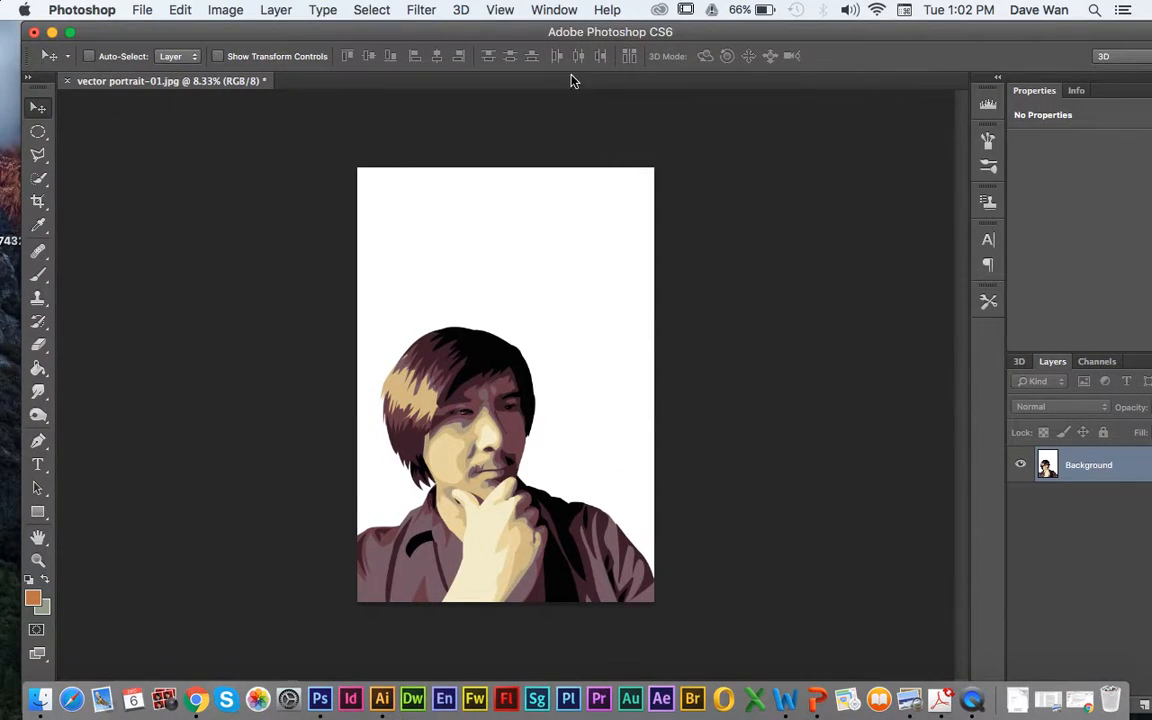
{"action": "left_click_drag", "start_coordinate": [585, 40], "coordinate": [535, 27]}
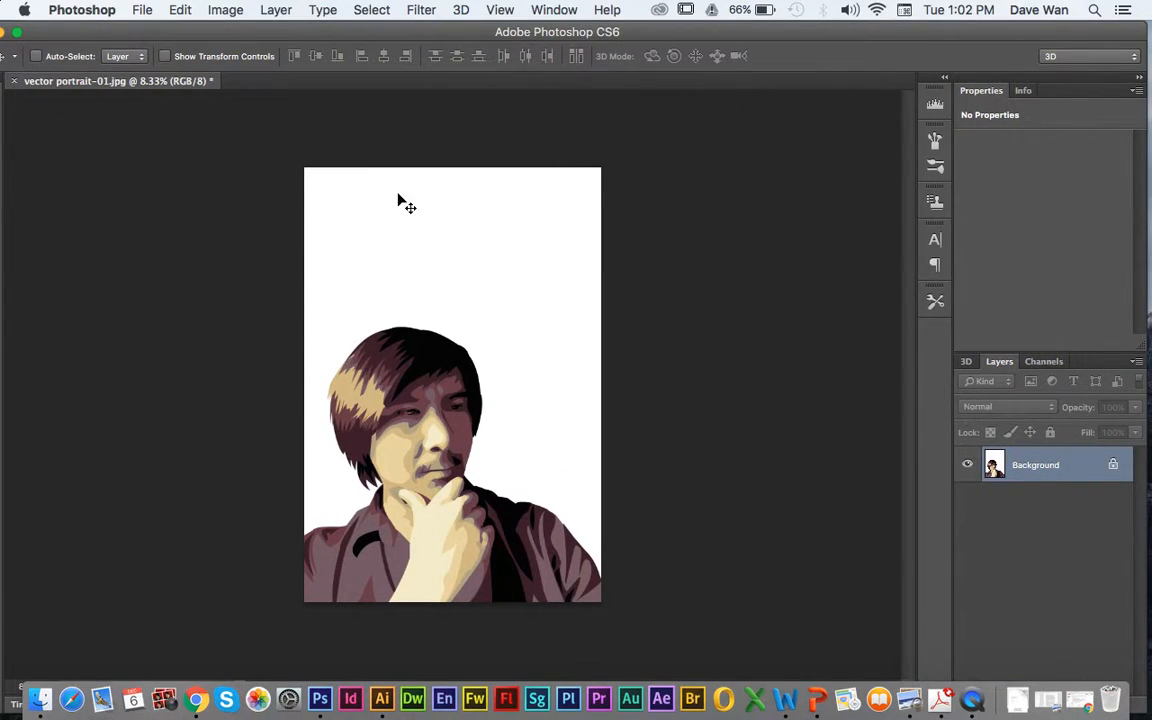
{"action": "left_click_drag", "start_coordinate": [393, 45], "coordinate": [424, 43]}
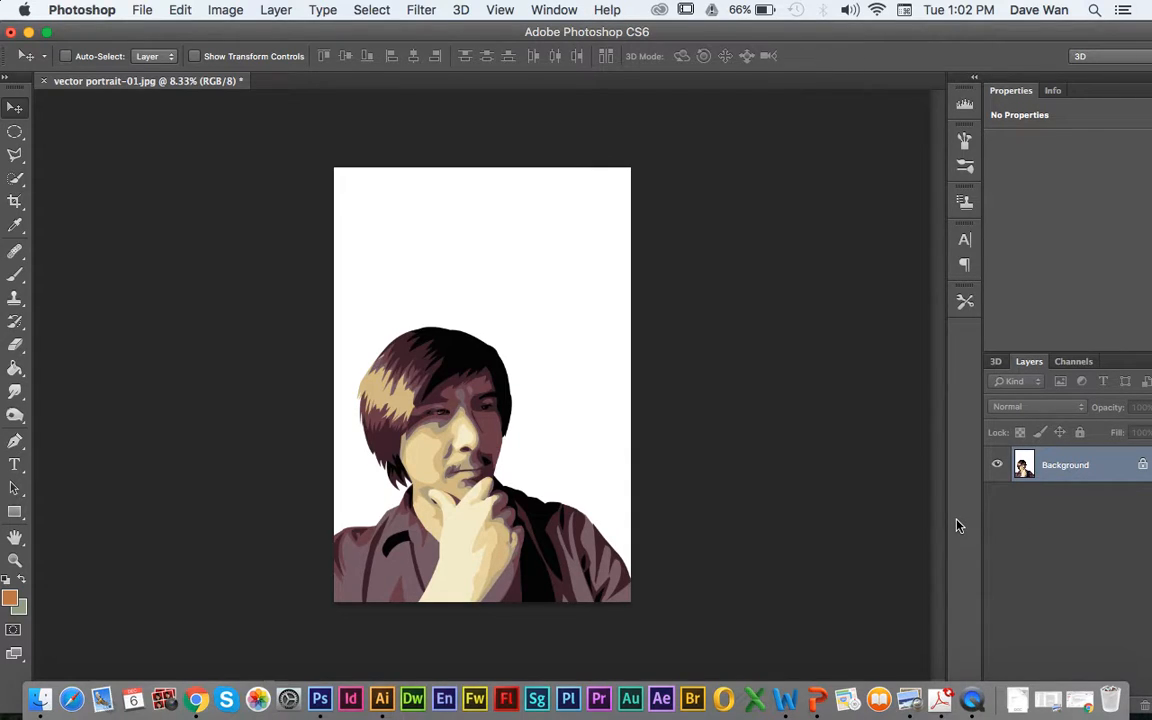
Select the entire canvas and set the background color to white (ffffff), sampled from the image
{"action": "key", "text": "super+a"}
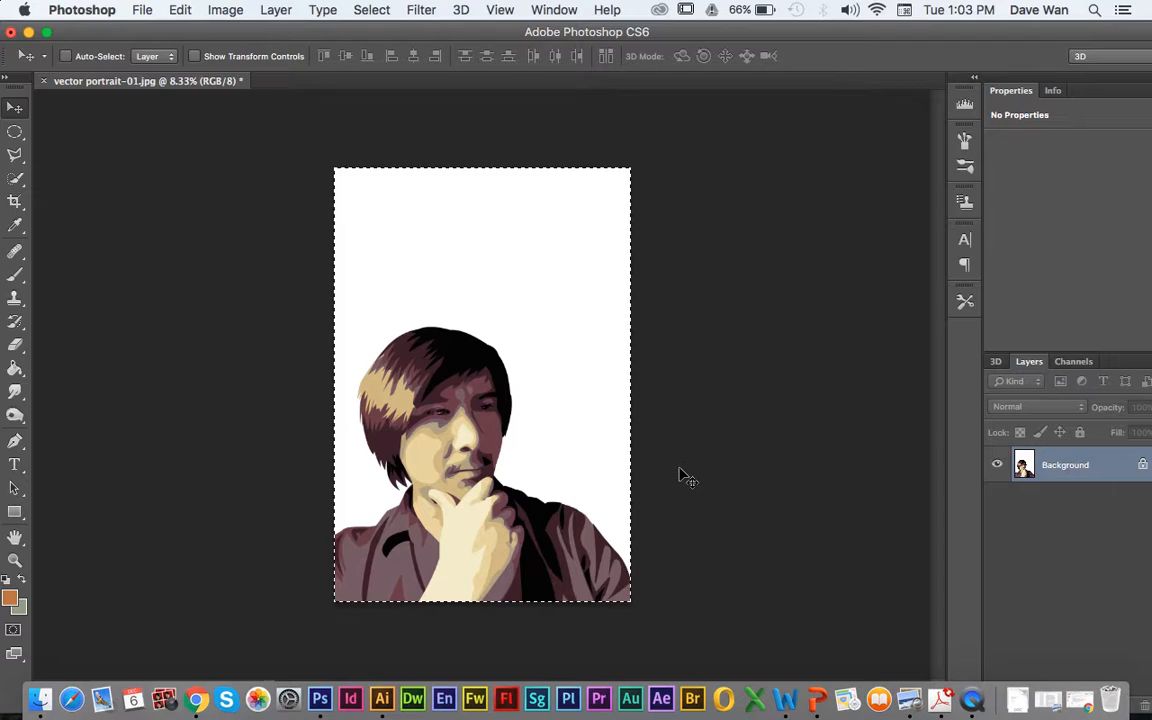
{"action": "key", "text": "super+BackSpace"}
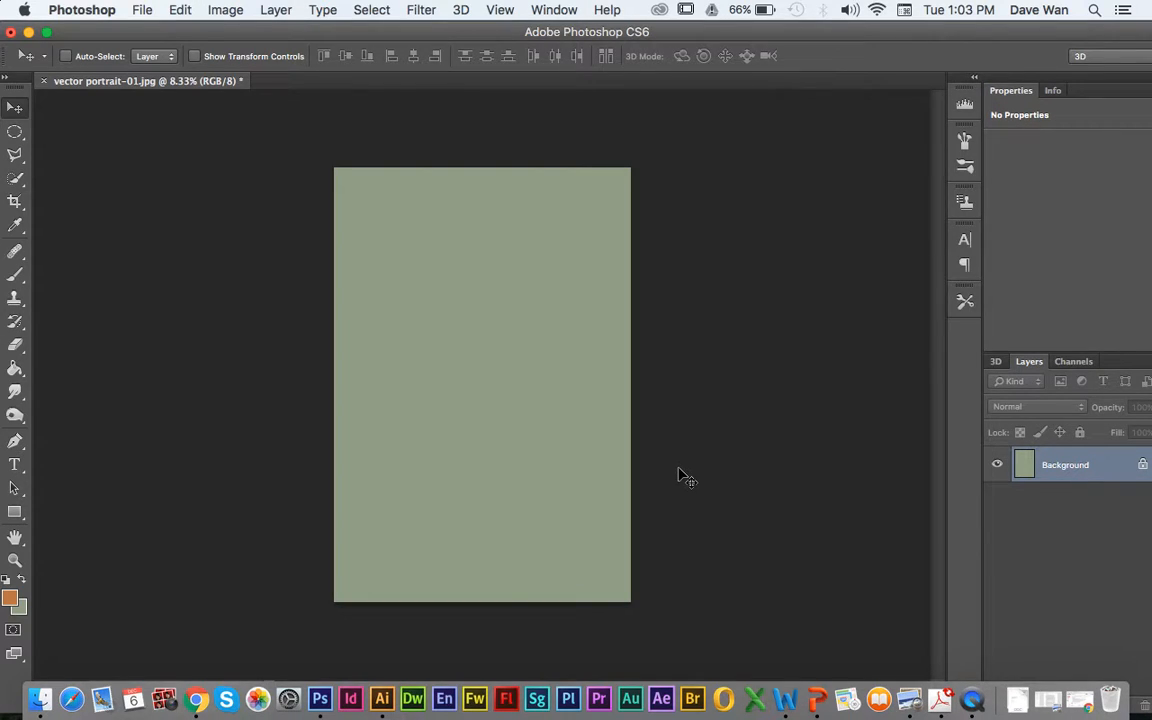
{"action": "key", "text": "super+z"}
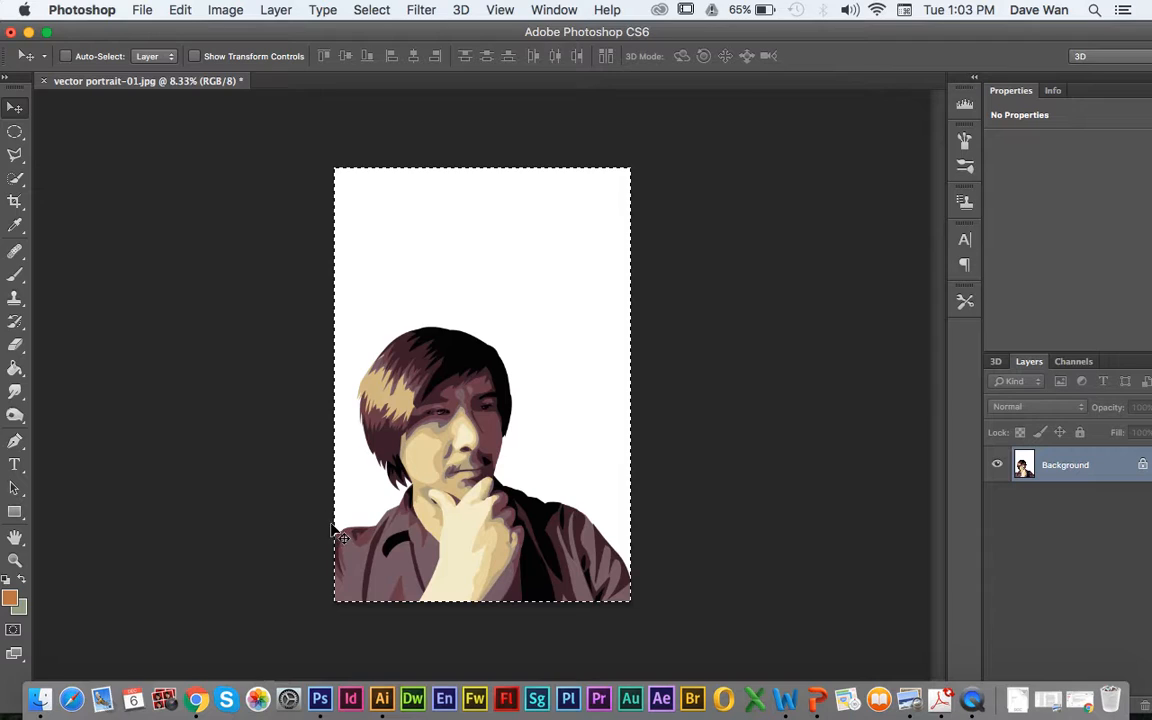
{"action": "left_click", "coordinate": [18, 605]}
{"action": "mouse_move", "coordinate": [700, 284]}
{"action": "left_mouse_down"}
{"action": "mouse_move", "coordinate": [749, 298]}
{"action": "mouse_move", "coordinate": [630, 176]}
{"action": "left_mouse_up"}
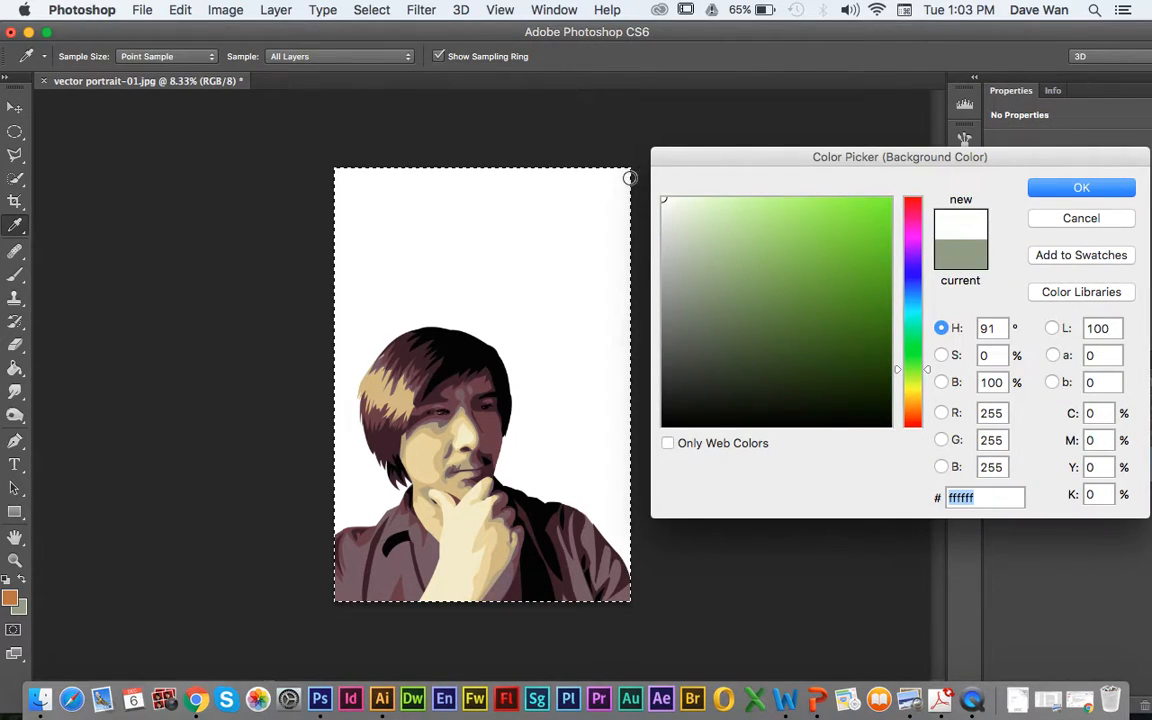
{"action": "left_click", "coordinate": [1081, 187]}
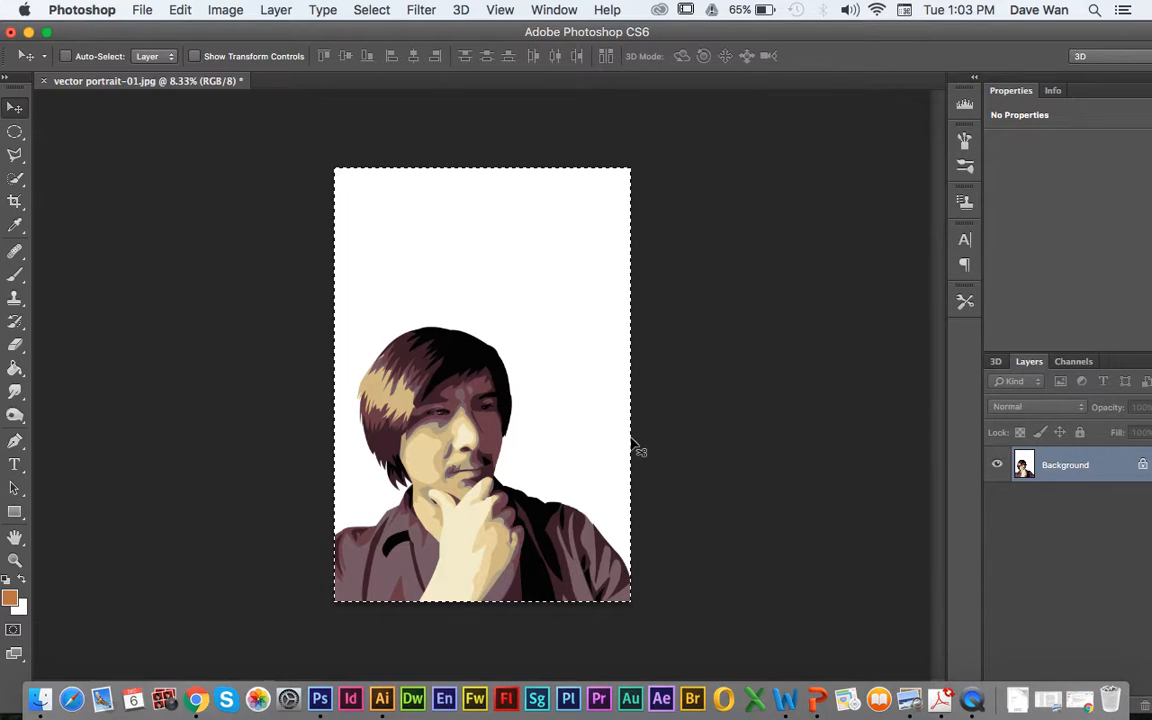
Cut the selected portrait out of the Background layer and paste it onto a new layer
{"action": "key", "text": "super+c"}
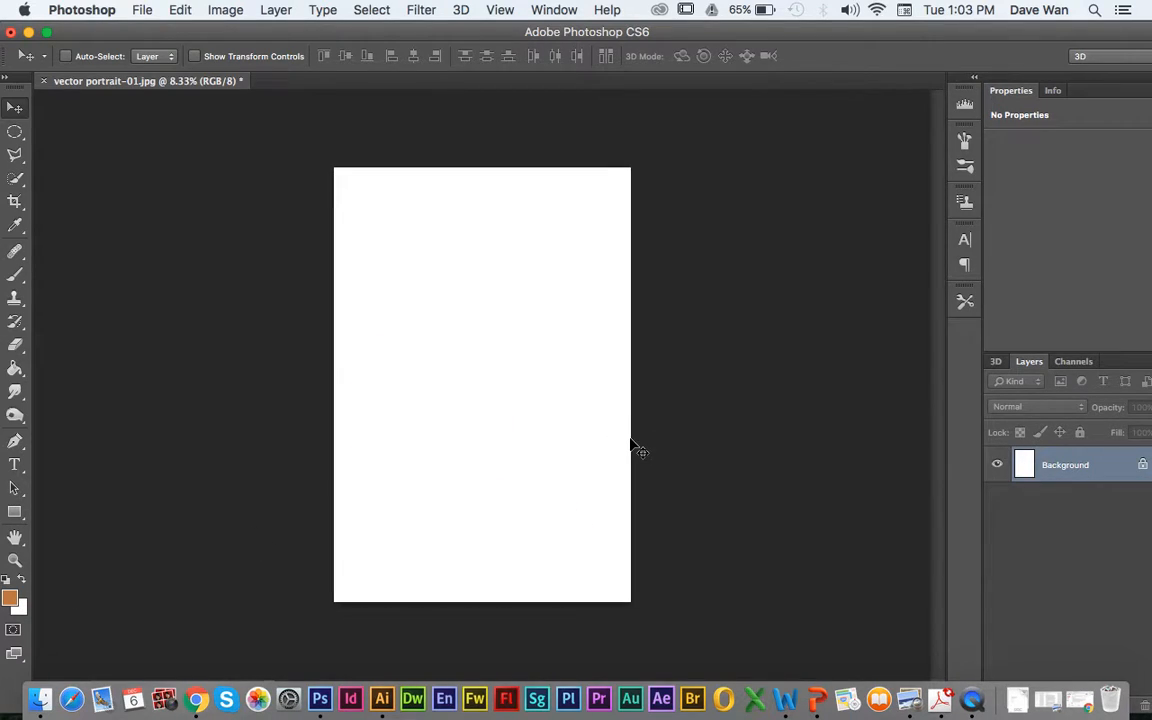
{"action": "key", "text": "super+v"}
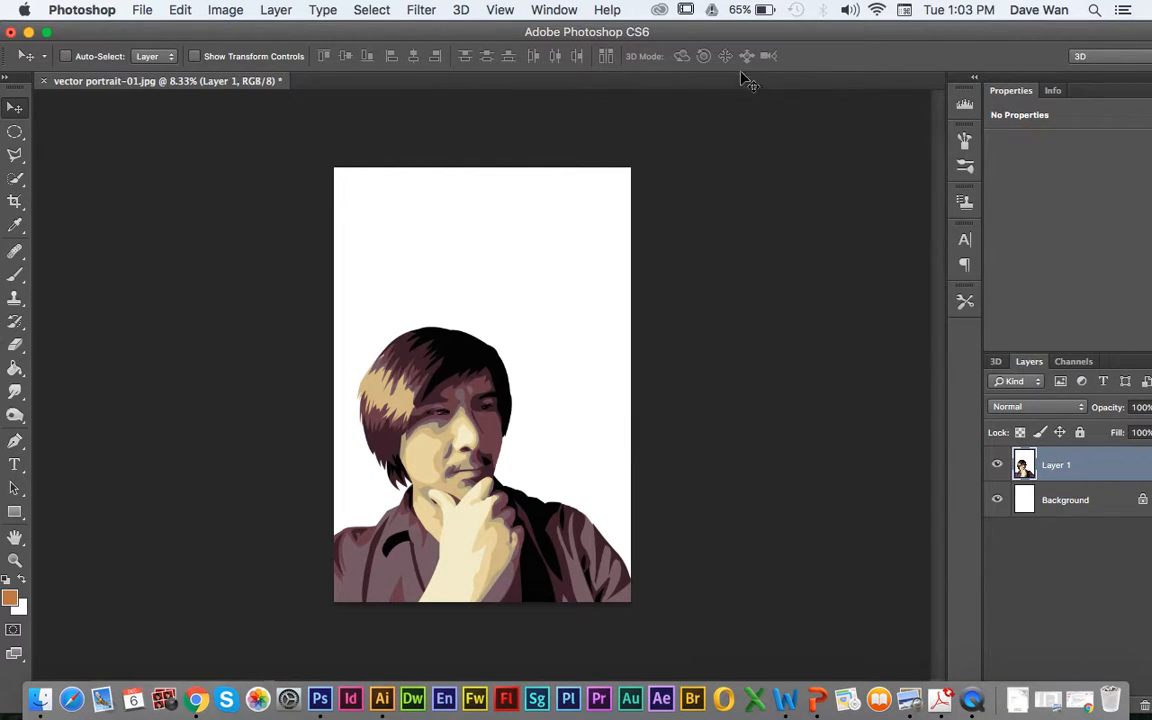
{"action": "mouse_move", "coordinate": [766, 37]}
{"action": "left_mouse_down"}
{"action": "mouse_move", "coordinate": [727, 37]}
{"action": "mouse_move", "coordinate": [756, 35]}
{"action": "left_mouse_up"}
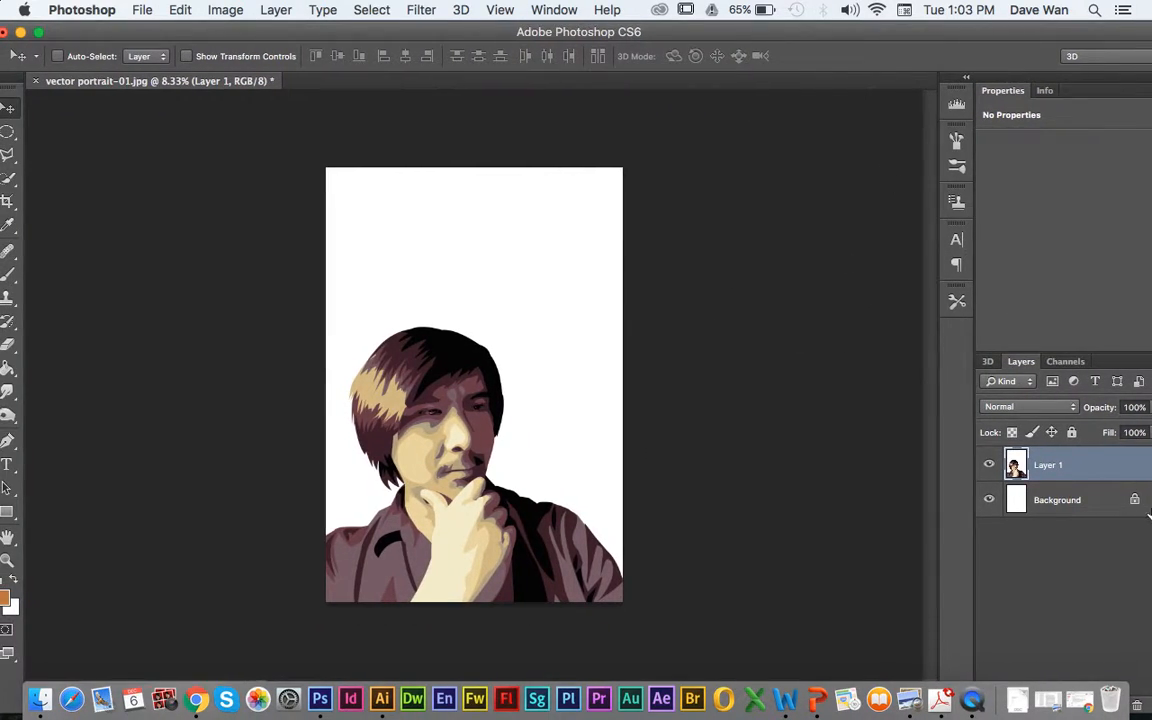
Rename the pasted layer as portrait and keep it as the active layer
{"action": "double_click", "coordinate": [1055, 467]}
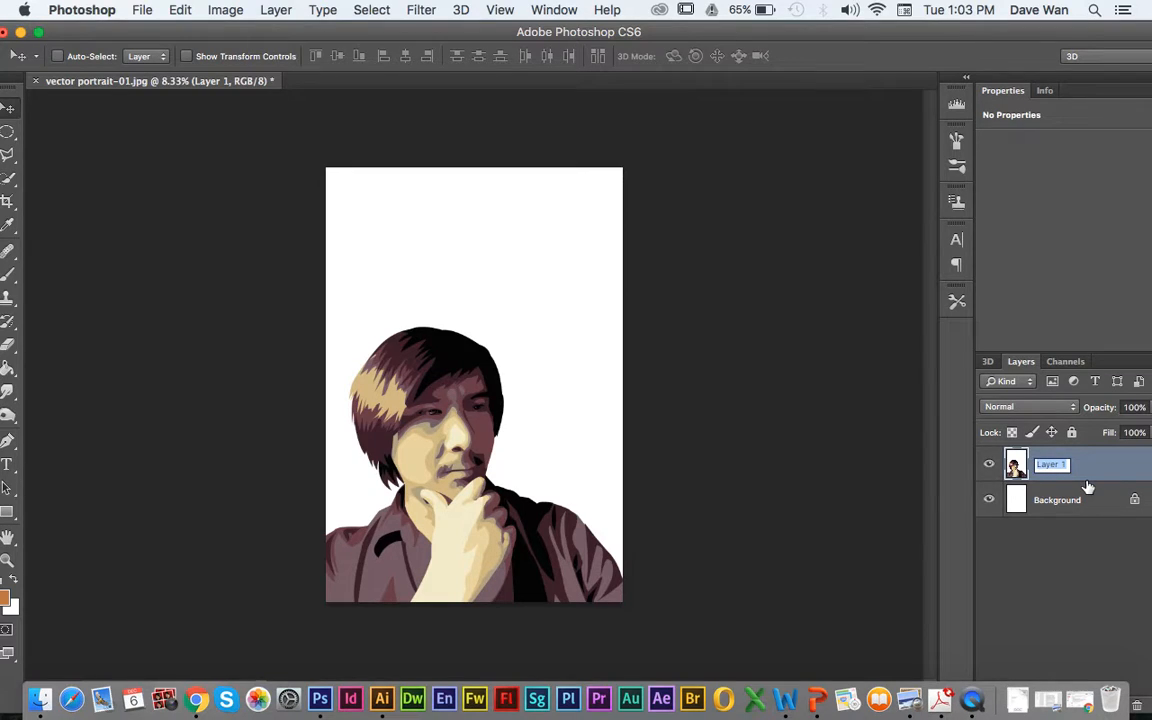
{"action": "type", "text": "portrait"}
{"action": "key", "text": "Return"}
{"action": "left_click", "coordinate": [1082, 524]}
{"action": "left_click", "coordinate": [1064, 470]}
{"action": "left_click", "coordinate": [1066, 492]}
{"action": "left_click", "coordinate": [1069, 474]}
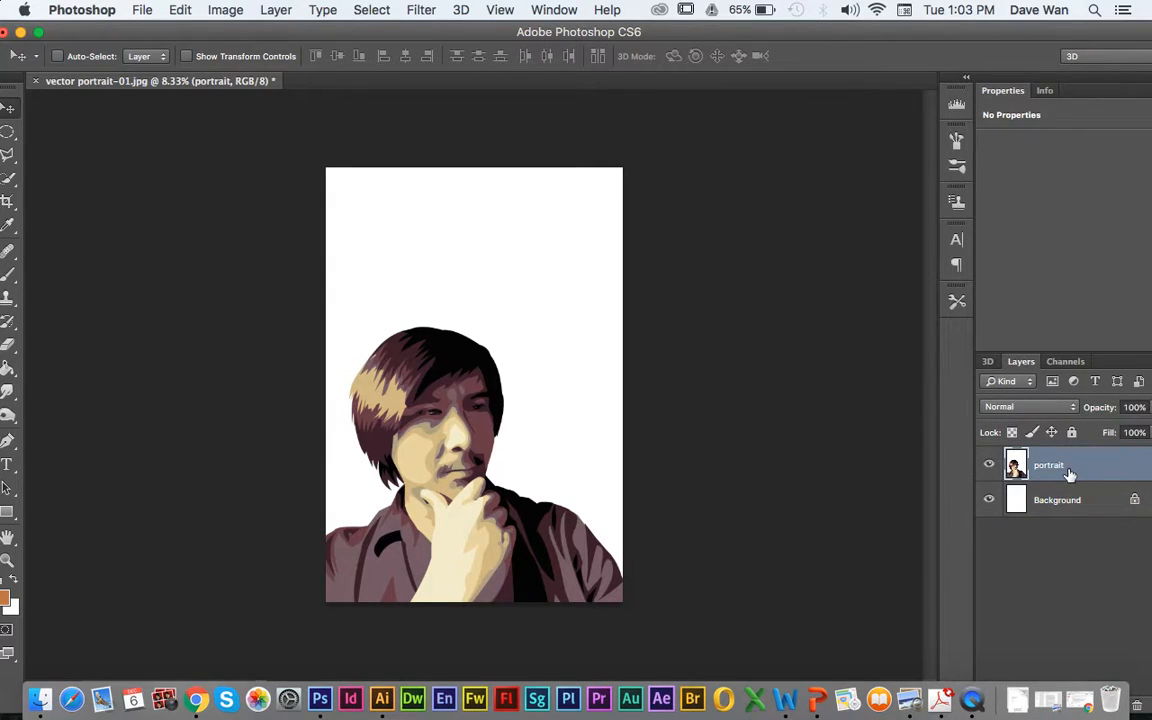
Select the whole figure, including hair, face, hand and shirt, using the Quick Selection tool at brush size 106
{"action": "left_click_drag", "start_coordinate": [178, 40], "coordinate": [205, 40]}
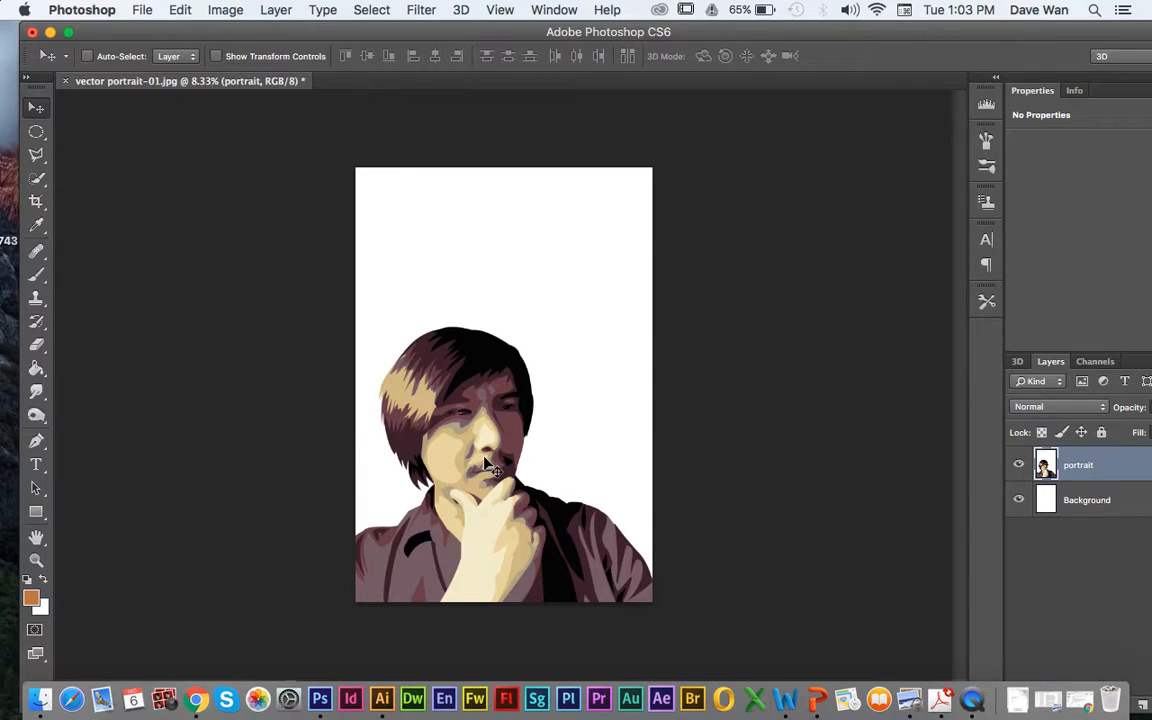
{"action": "left_click", "coordinate": [38, 178]}
{"action": "mouse_move", "coordinate": [38, 178]}
{"action": "left_mouse_down"}
{"action": "mouse_move", "coordinate": [94, 179]}
{"action": "mouse_move", "coordinate": [59, 183]}
{"action": "mouse_move", "coordinate": [80, 192]}
{"action": "mouse_move", "coordinate": [88, 181]}
{"action": "left_mouse_up"}
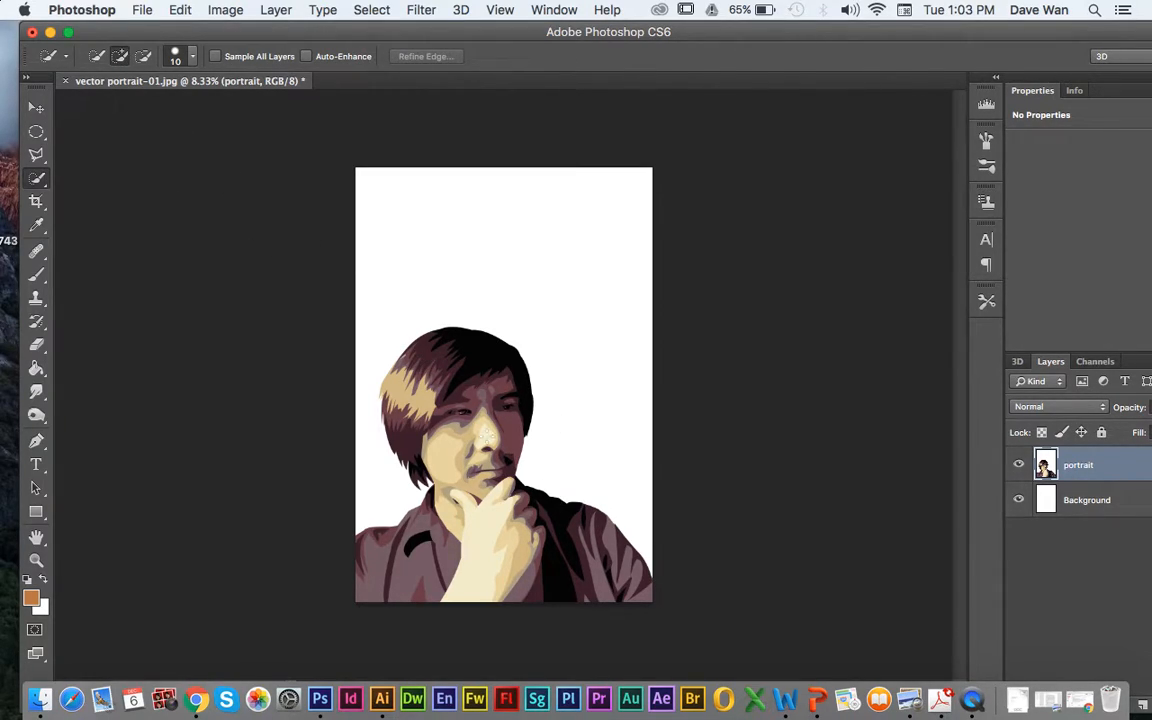
{"action": "left_click", "coordinate": [175, 56]}
{"action": "left_click_drag", "start_coordinate": [120, 101], "coordinate": [184, 106]}
{"action": "left_click", "coordinate": [481, 423]}
{"action": "mouse_move", "coordinate": [428, 404]}
{"action": "left_mouse_down"}
{"action": "mouse_move", "coordinate": [400, 355]}
{"action": "mouse_move", "coordinate": [430, 442]}
{"action": "left_mouse_up"}
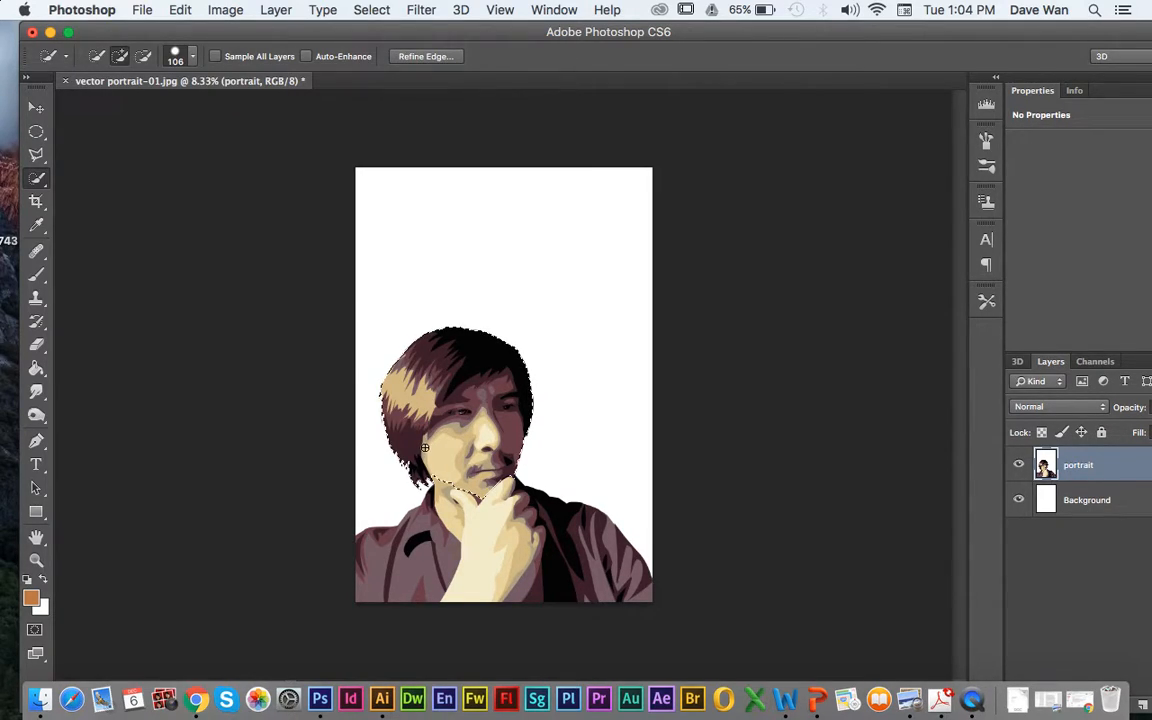
{"action": "mouse_move", "coordinate": [508, 530]}
{"action": "left_mouse_down"}
{"action": "mouse_move", "coordinate": [595, 550]}
{"action": "mouse_move", "coordinate": [455, 561]}
{"action": "mouse_move", "coordinate": [356, 591]}
{"action": "mouse_move", "coordinate": [400, 583]}
{"action": "left_mouse_up"}
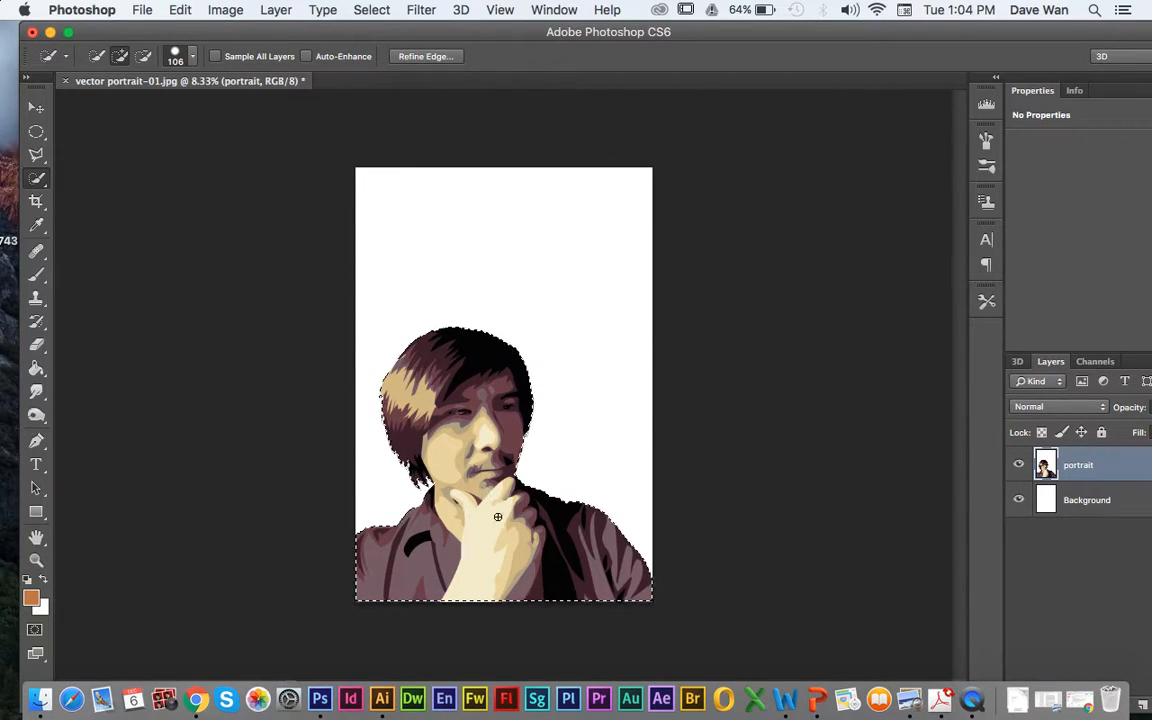
Add a stray white area above the head to the selection and subtract it again
{"action": "left_click_drag", "start_coordinate": [494, 328], "coordinate": [545, 260]}
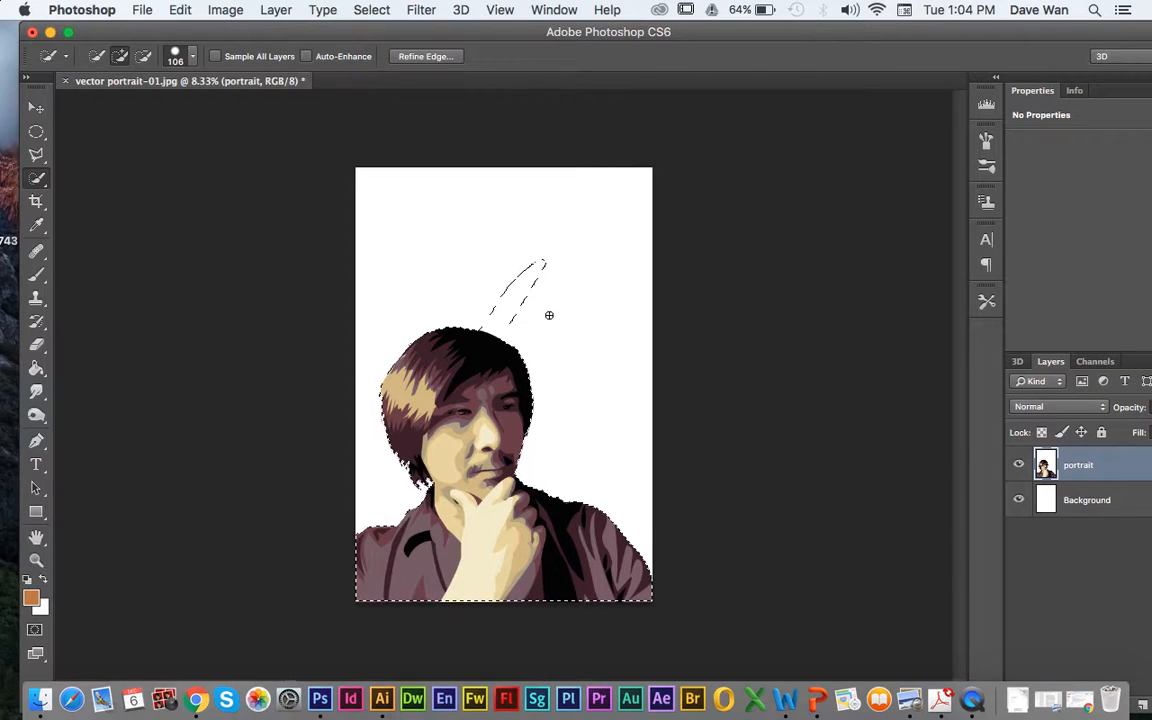
{"action": "left_click", "coordinate": [143, 57]}
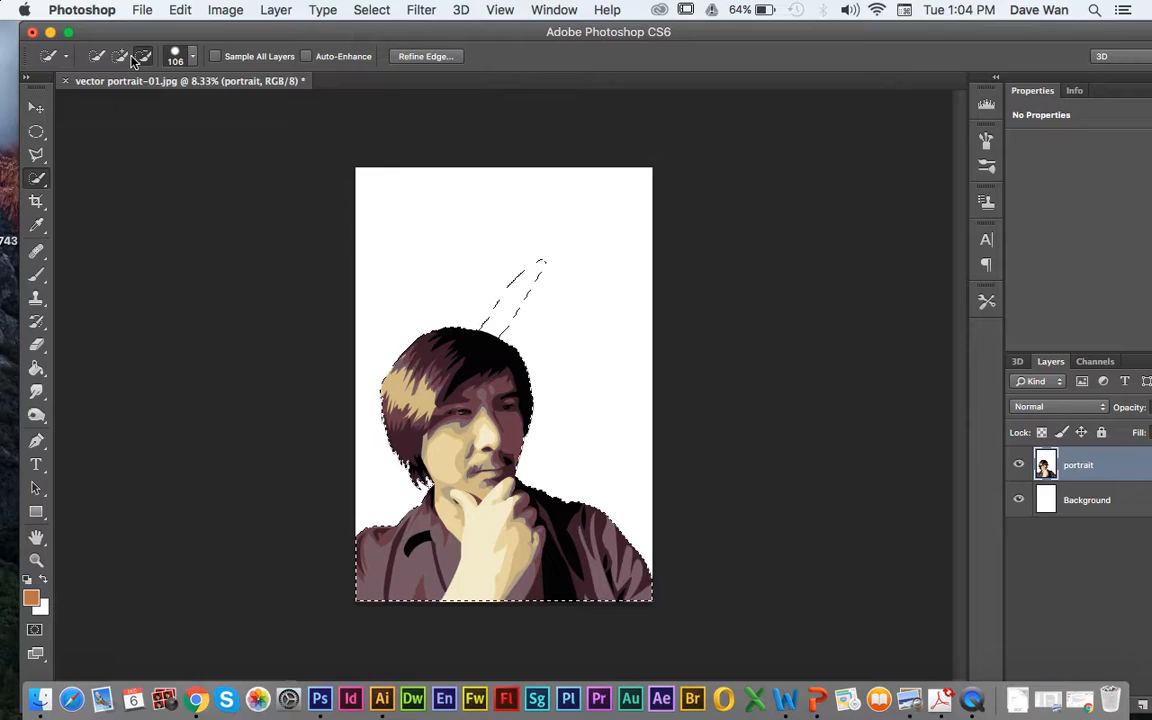
{"action": "left_click_drag", "start_coordinate": [537, 266], "coordinate": [511, 288]}
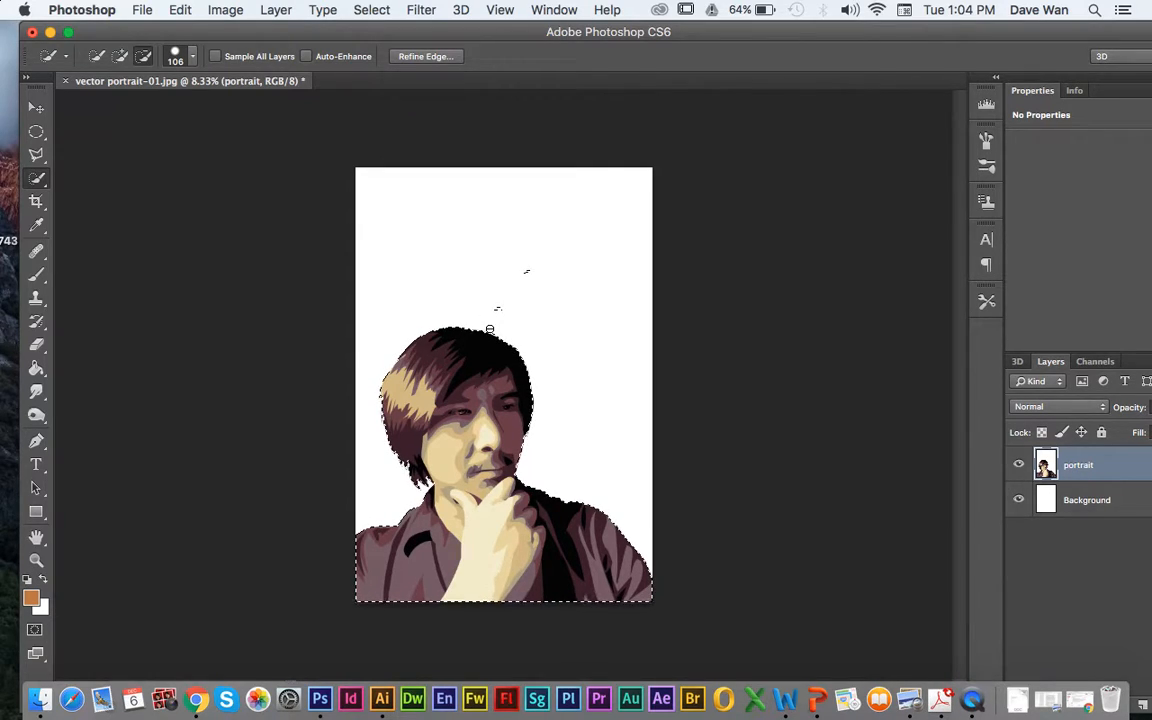
{"action": "left_click_drag", "start_coordinate": [523, 264], "coordinate": [544, 270]}
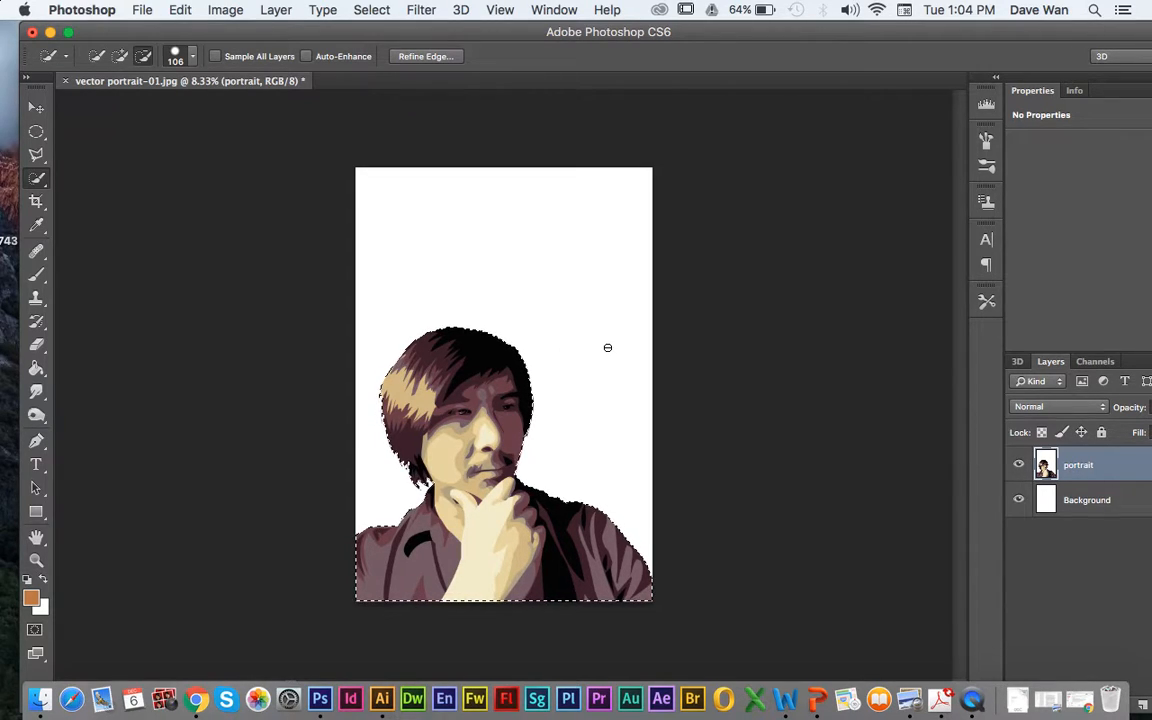
Apply Refine Edge to the selection with output to a New Layer, and toggle the cut-out layer's visibility to check it
{"action": "left_click", "coordinate": [426, 57]}
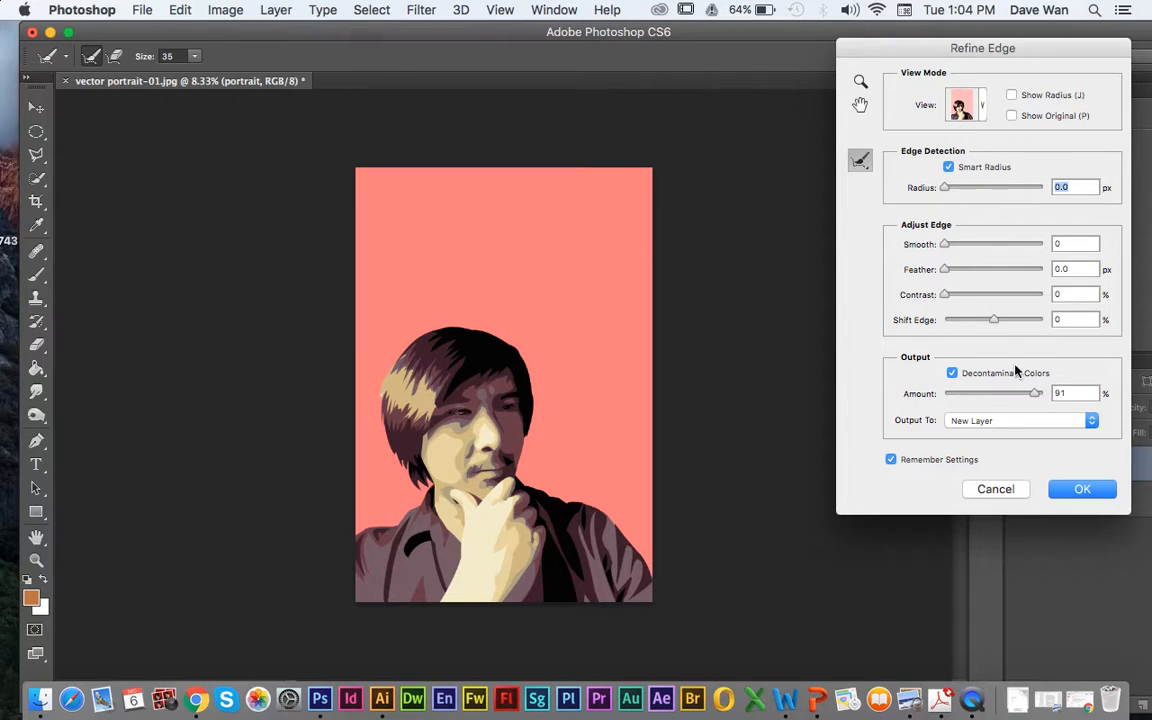
{"action": "left_click", "coordinate": [998, 421]}
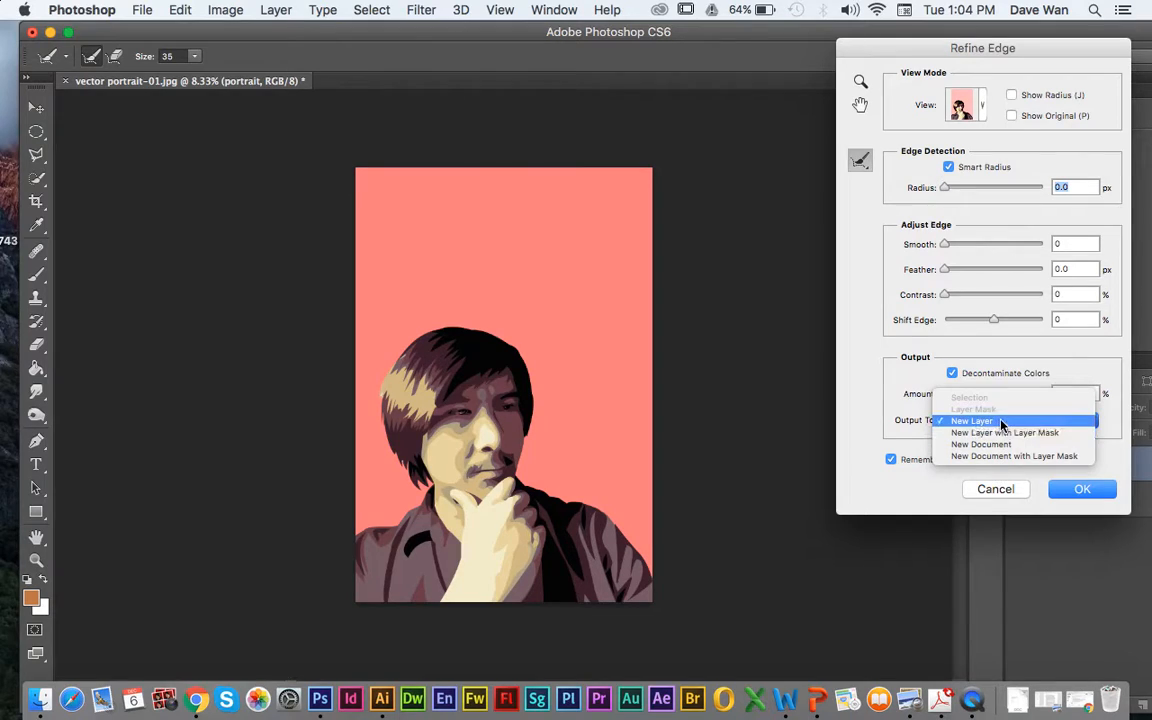
{"action": "left_click", "coordinate": [1002, 422]}
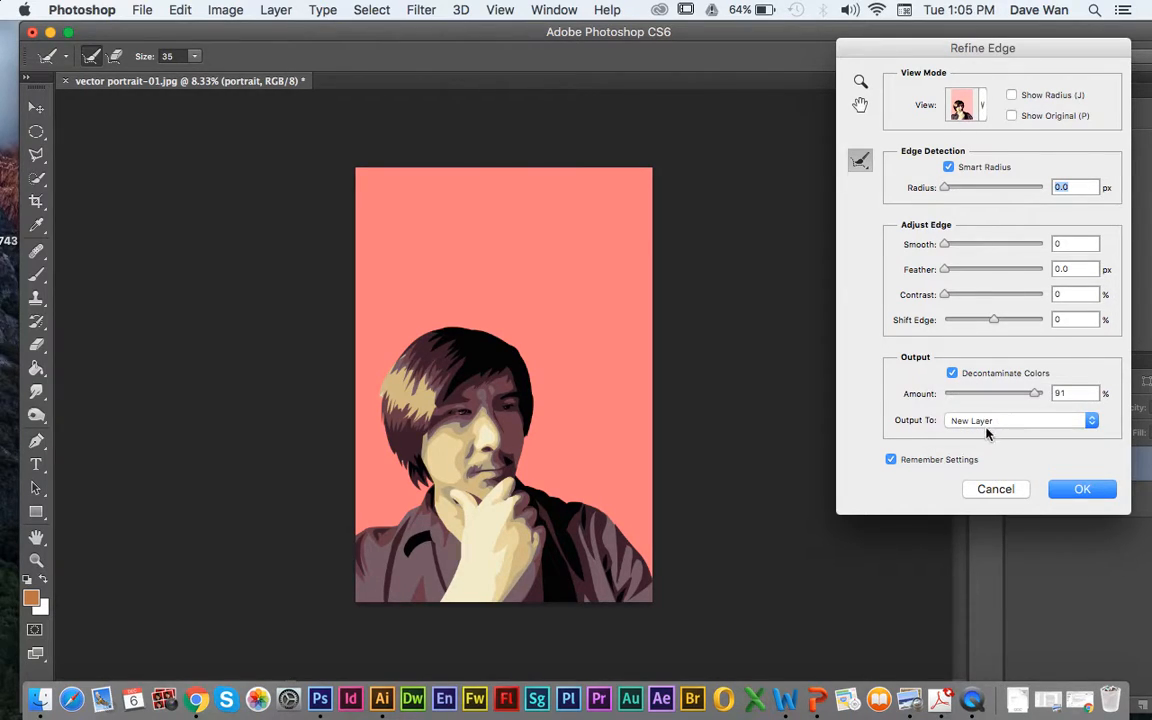
{"action": "left_click", "coordinate": [1084, 490]}
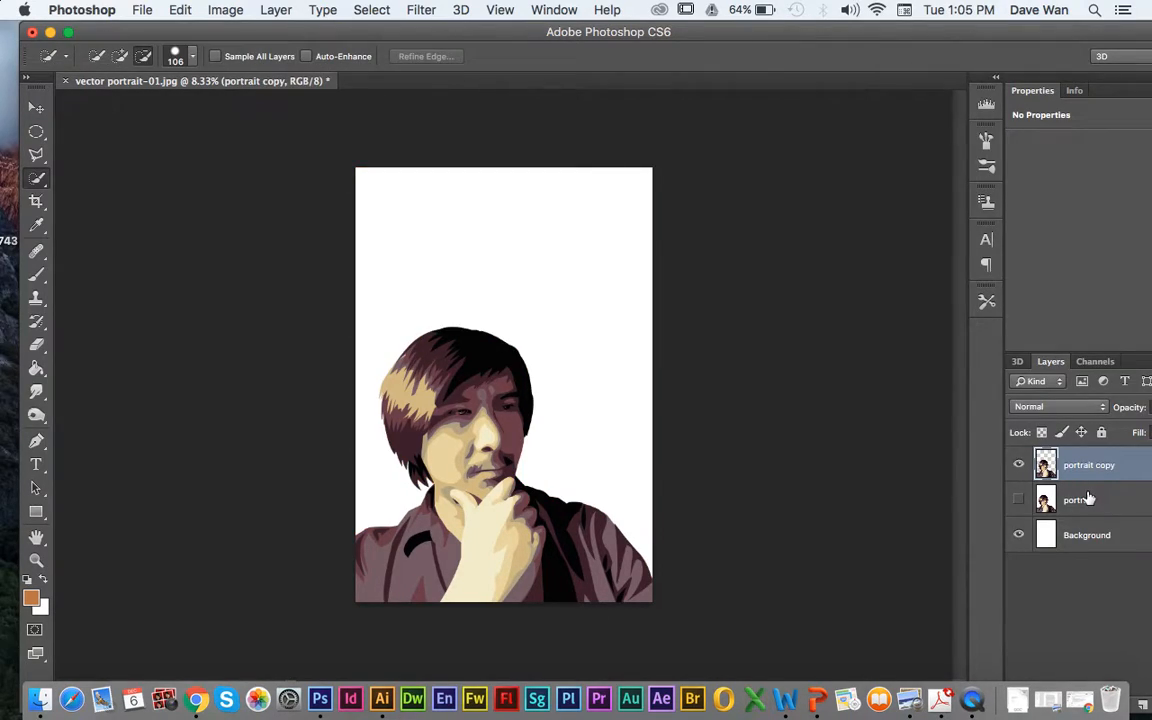
{"action": "left_click", "coordinate": [1019, 465]}
{"action": "left_click", "coordinate": [1019, 465]}
Shrink the application window to fit the screen and delete the original portrait layer
{"action": "left_click_drag", "start_coordinate": [636, 34], "coordinate": [552, 34]}
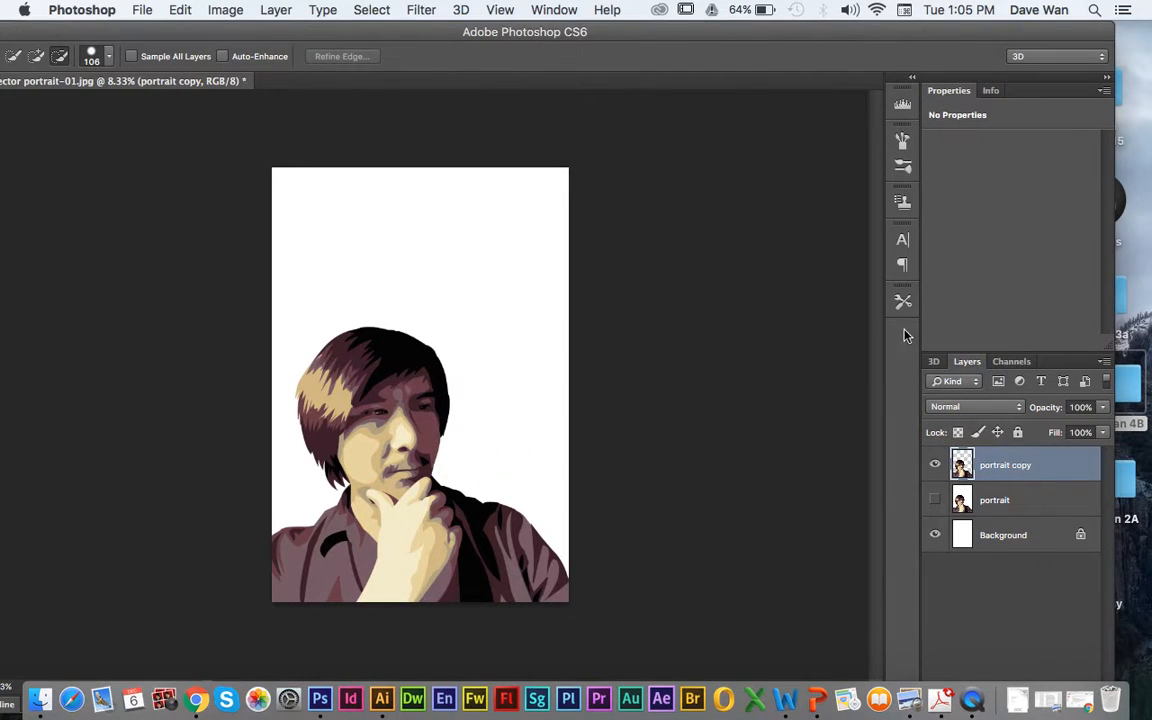
{"action": "left_click_drag", "start_coordinate": [666, 33], "coordinate": [704, 23]}
{"action": "left_click_drag", "start_coordinate": [1142, 695], "coordinate": [1127, 657]}
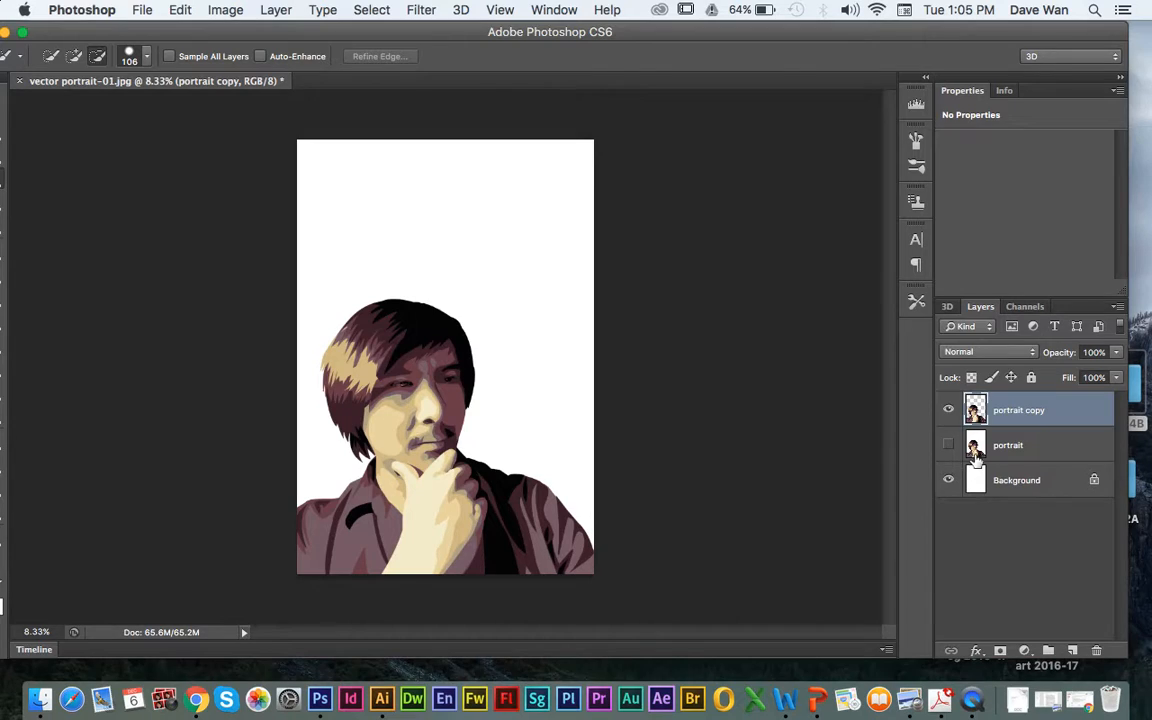
{"action": "left_click_drag", "start_coordinate": [975, 455], "coordinate": [988, 638]}
{"action": "left_click_drag", "start_coordinate": [1101, 631], "coordinate": [1096, 650]}
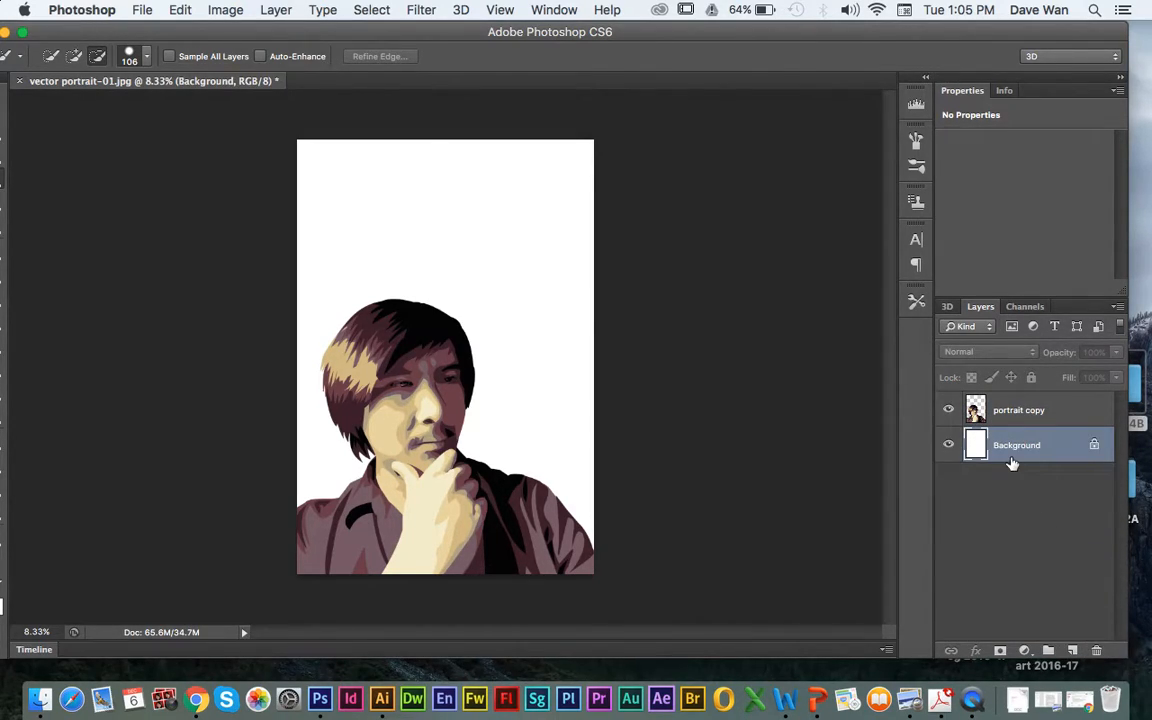
{"action": "left_click_drag", "start_coordinate": [477, 37], "coordinate": [507, 36]}
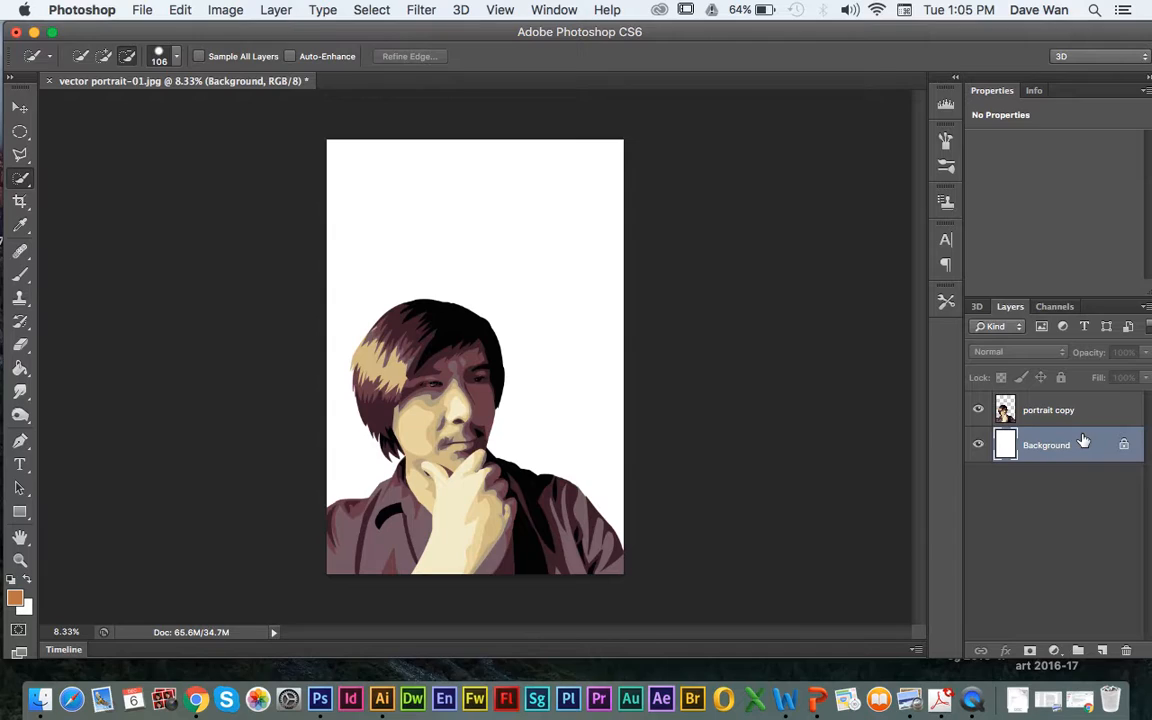
Sample the mauve colour from the shirt and fill the Background layer with it using the Paint Bucket
{"action": "left_click", "coordinate": [1018, 409]}
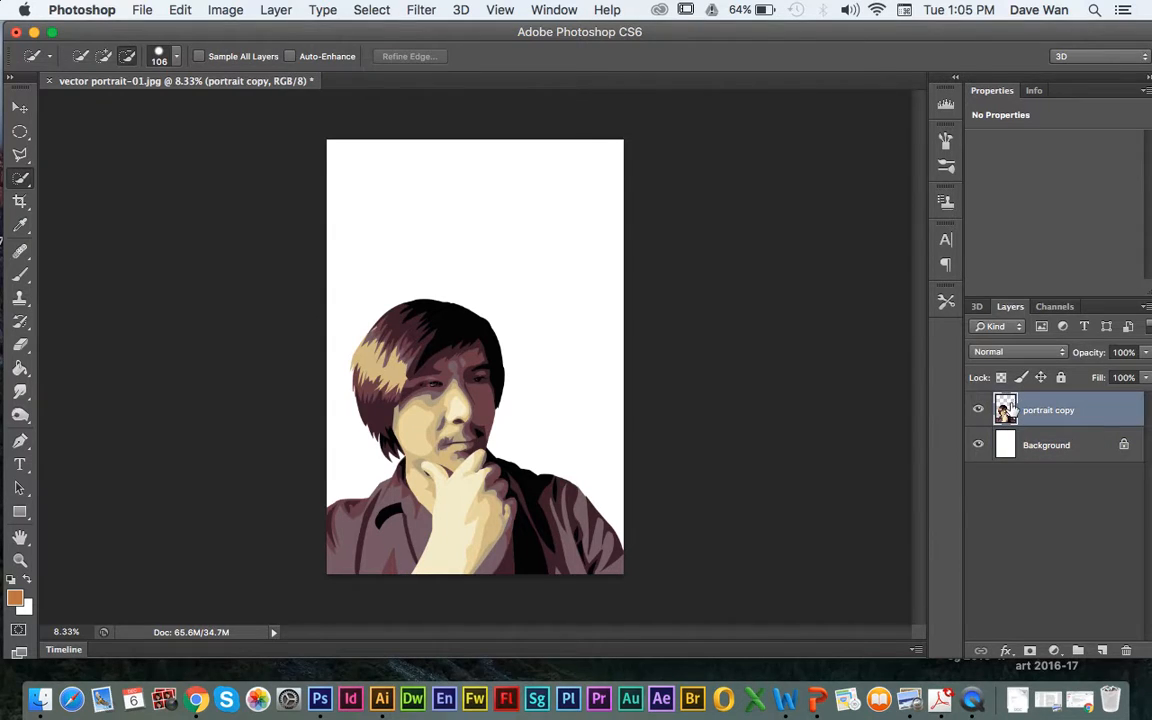
{"action": "left_click", "coordinate": [1050, 456]}
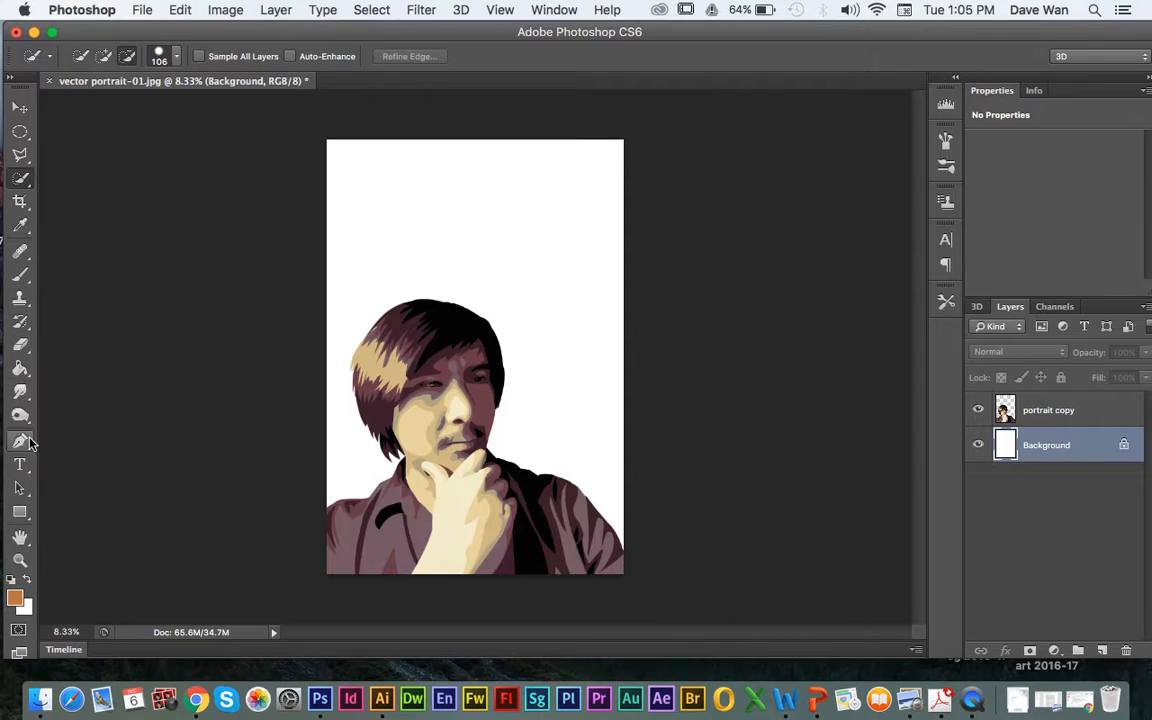
{"action": "left_click", "coordinate": [20, 224]}
{"action": "left_click_drag", "start_coordinate": [557, 543], "coordinate": [462, 362]}
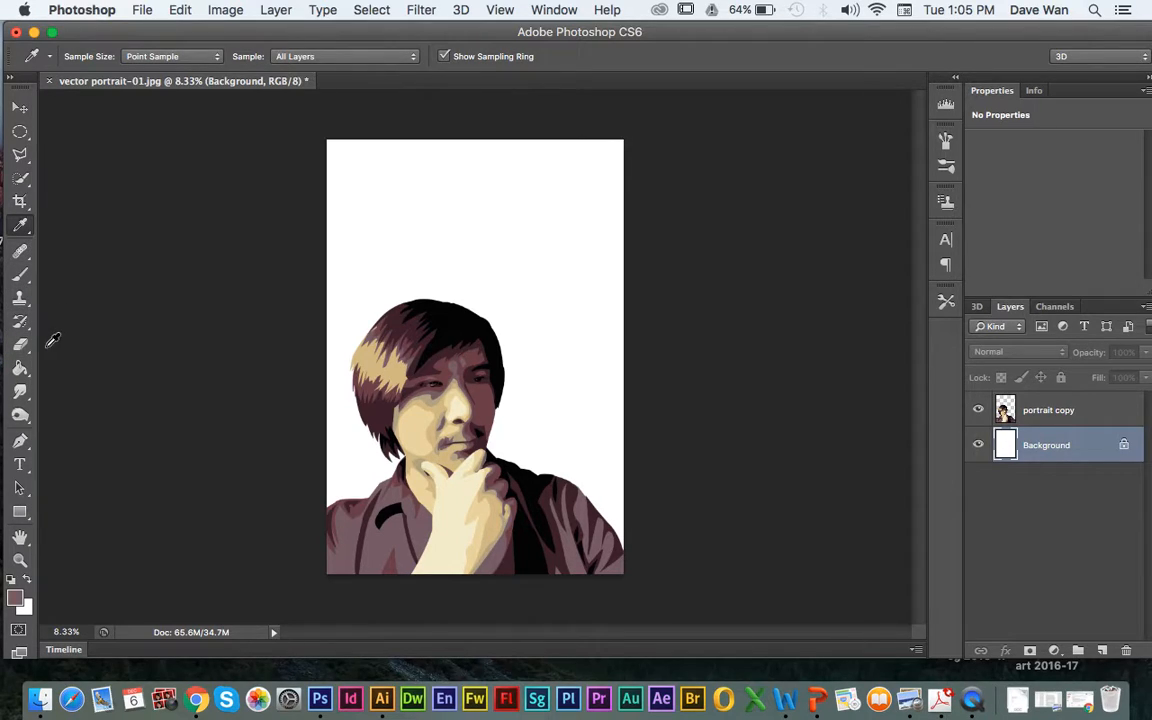
{"action": "left_click", "coordinate": [24, 370]}
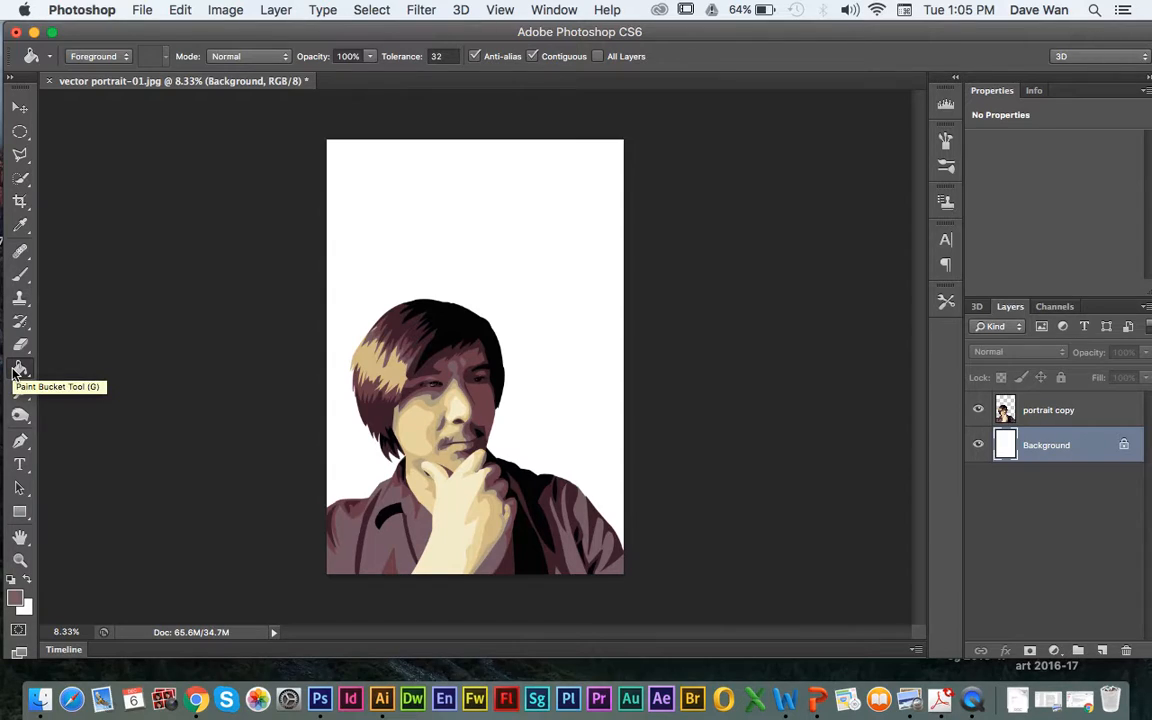
{"action": "mouse_move", "coordinate": [13, 370]}
{"action": "left_mouse_down"}
{"action": "mouse_move", "coordinate": [64, 381]}
{"action": "mouse_move", "coordinate": [68, 367]}
{"action": "mouse_move", "coordinate": [67, 401]}
{"action": "mouse_move", "coordinate": [75, 382]}
{"action": "left_mouse_up"}
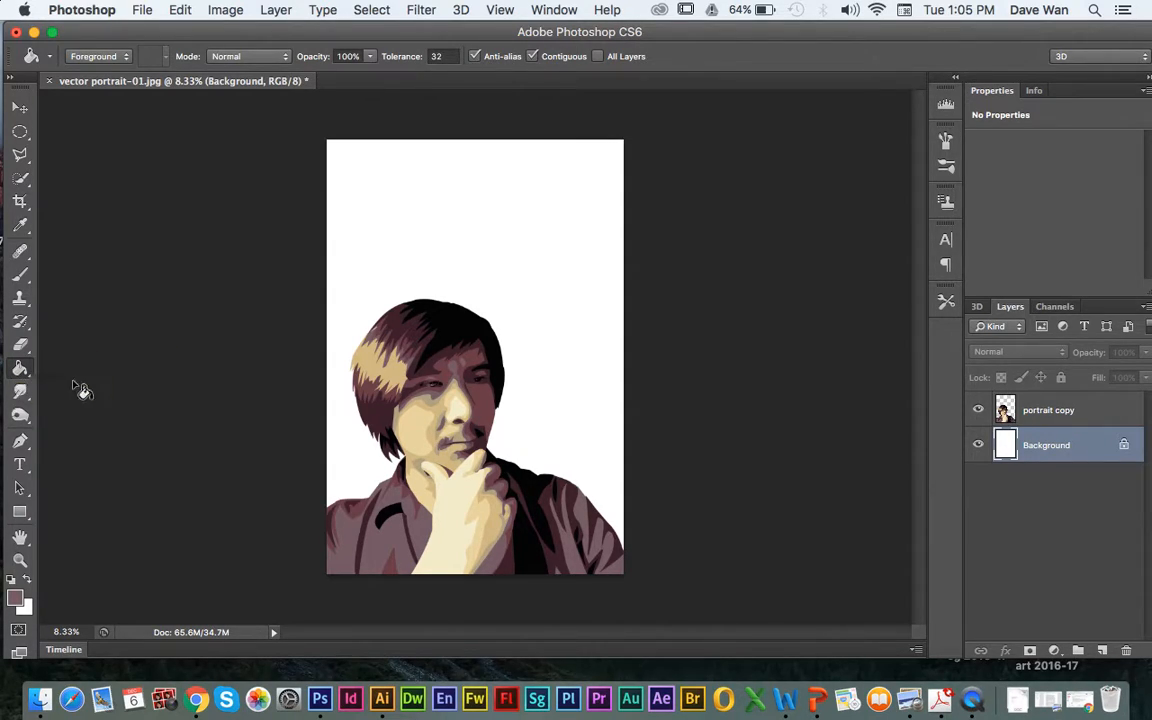
{"action": "left_click", "coordinate": [490, 286]}
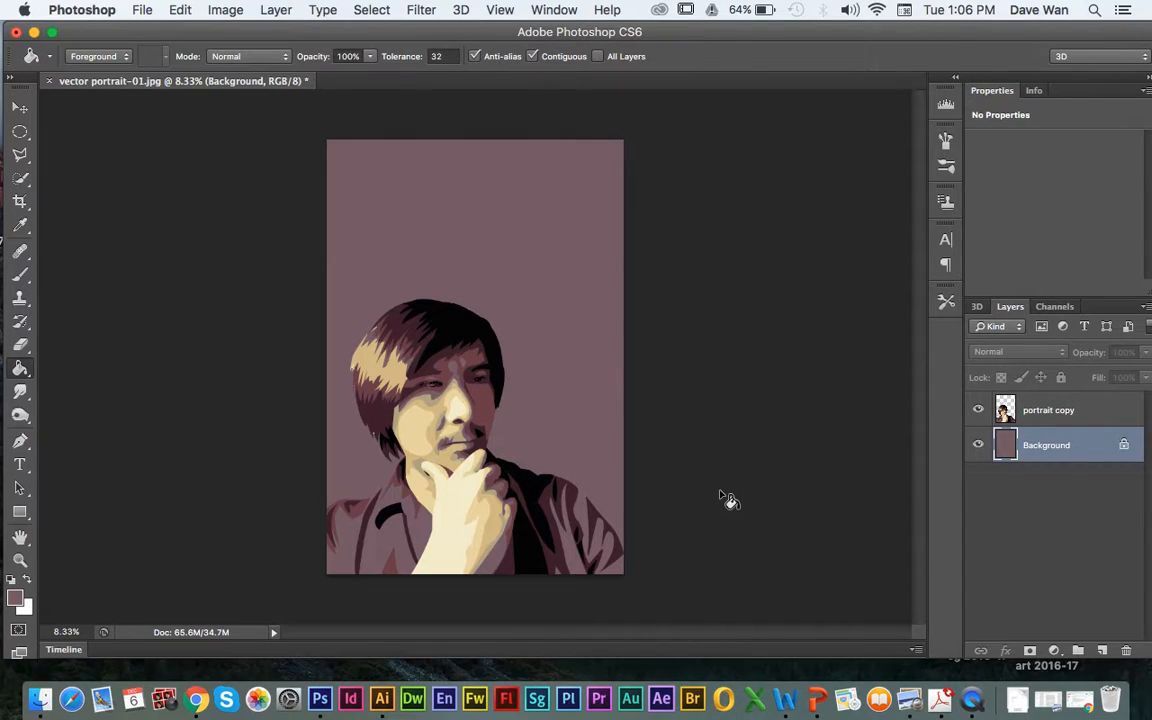
Erase the leftover white specks along the hair edges on the portrait copy layer with the Eraser at brush size 10
{"action": "key", "text": "super+equal"}
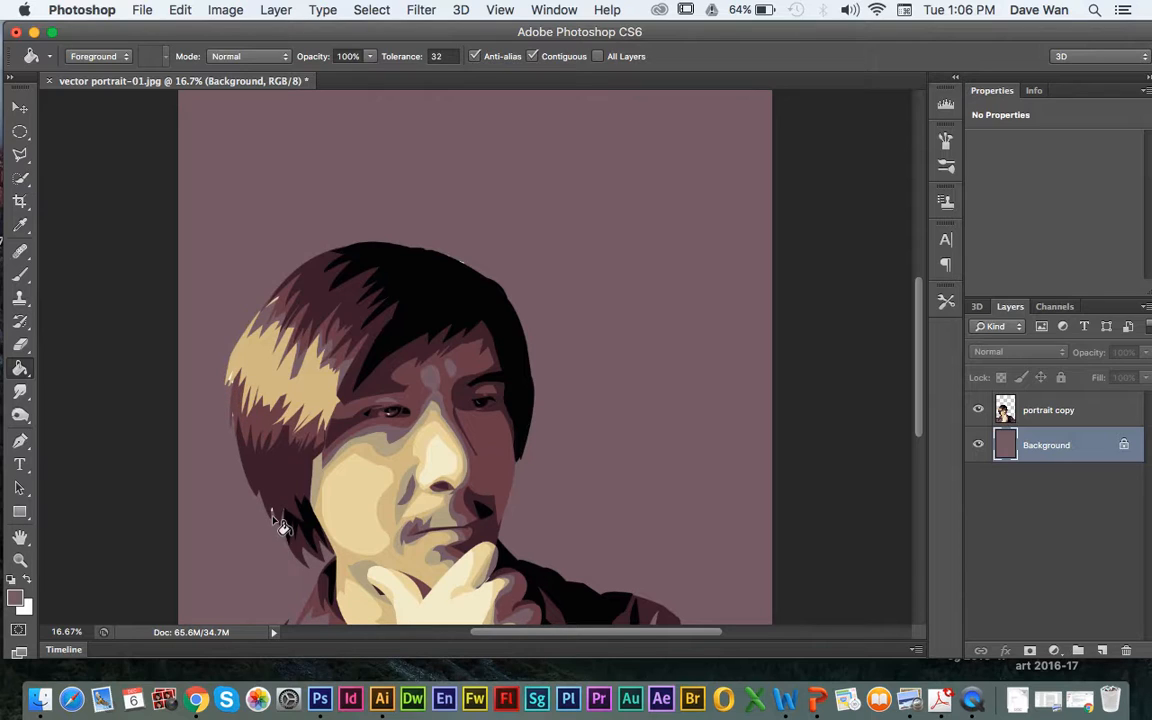
{"action": "key", "text": "super+equal"}
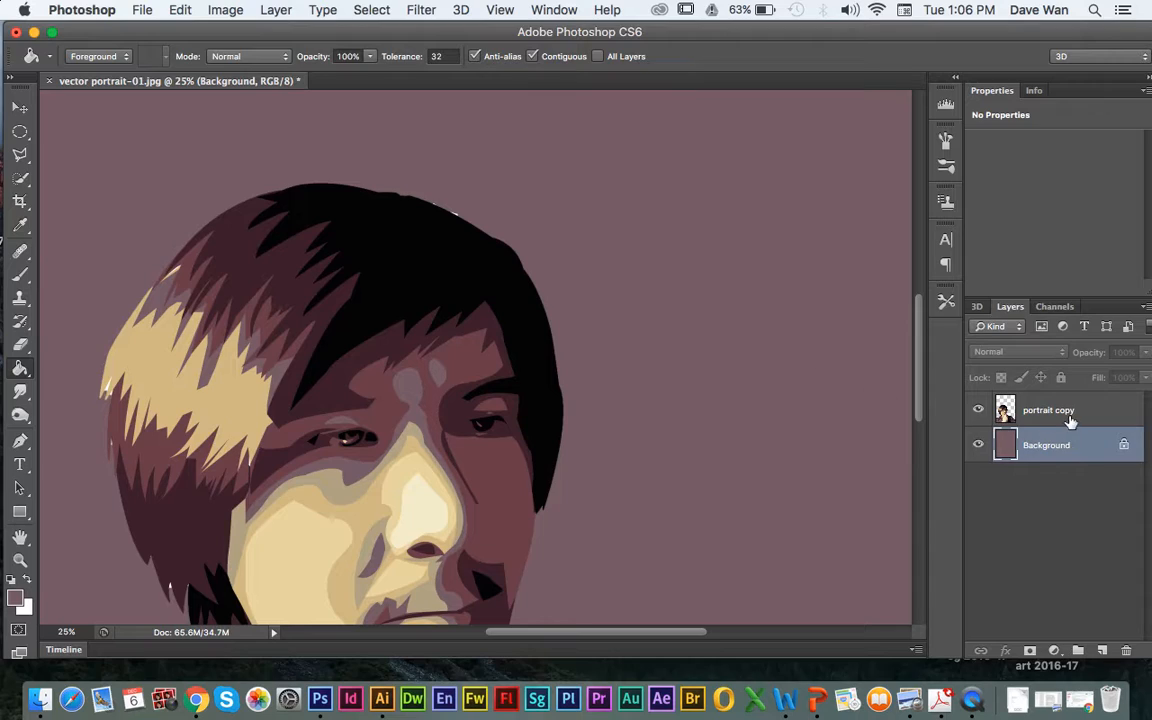
{"action": "left_click", "coordinate": [1010, 412]}
{"action": "left_click", "coordinate": [19, 344]}
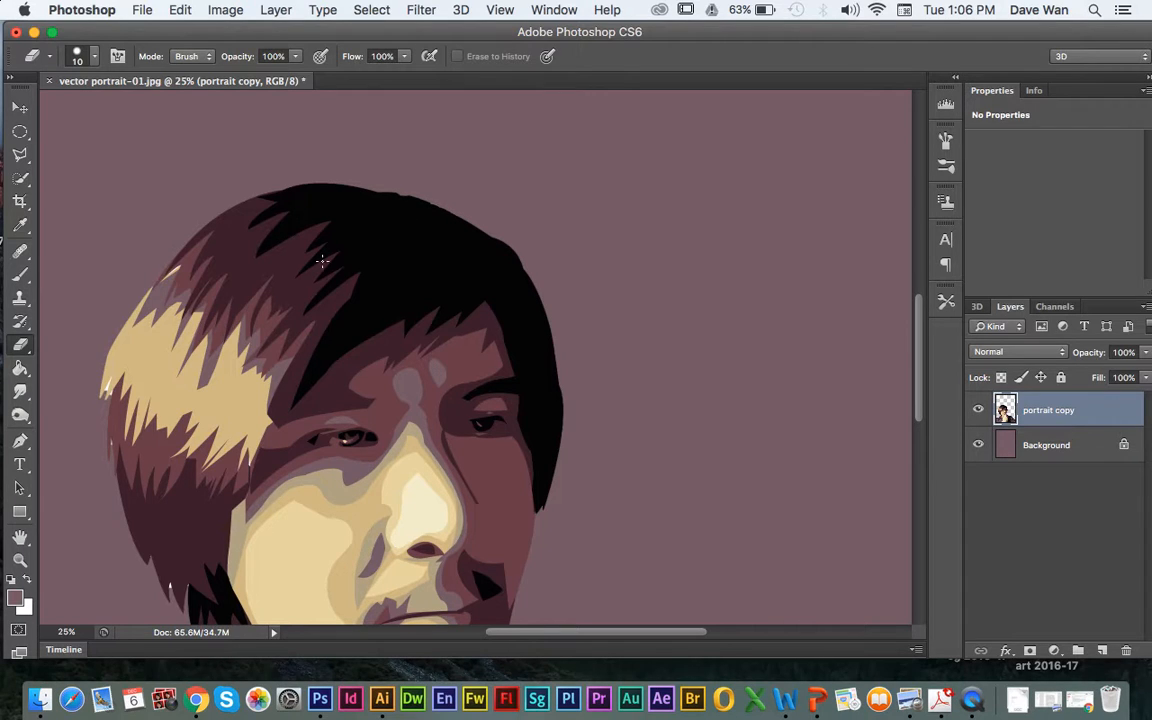
{"action": "left_click", "coordinate": [21, 537]}
{"action": "left_click_drag", "start_coordinate": [154, 465], "coordinate": [310, 300]}
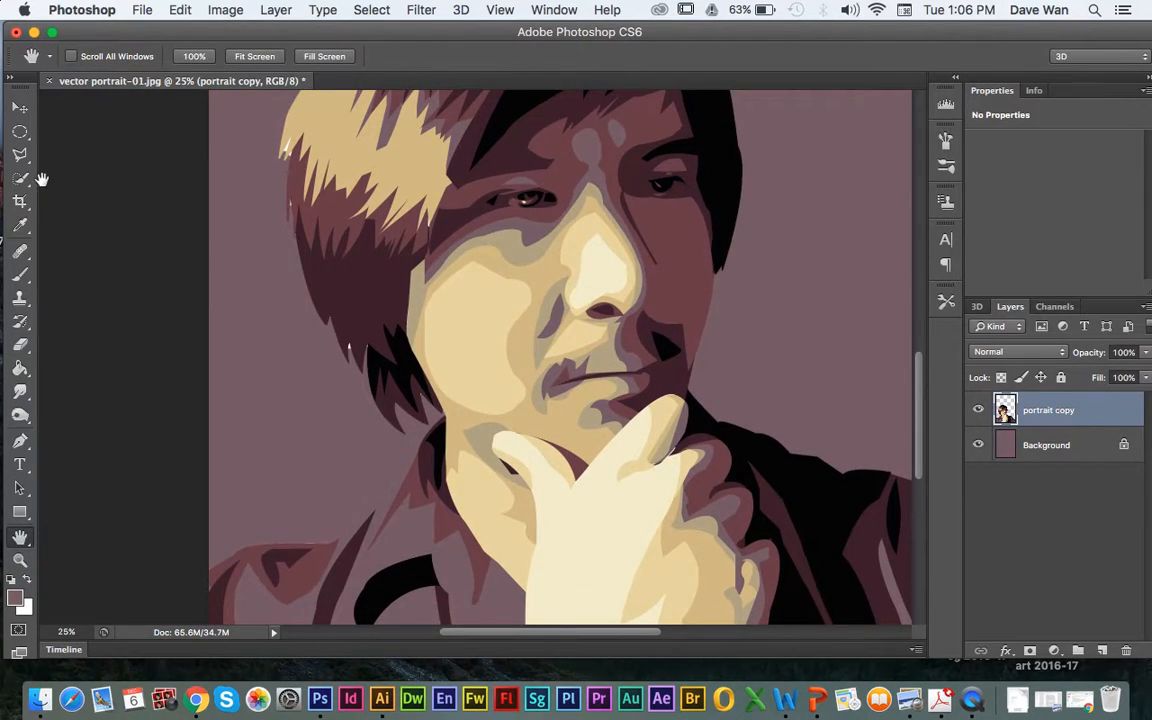
{"action": "left_click", "coordinate": [24, 274]}
{"action": "left_click", "coordinate": [21, 345]}
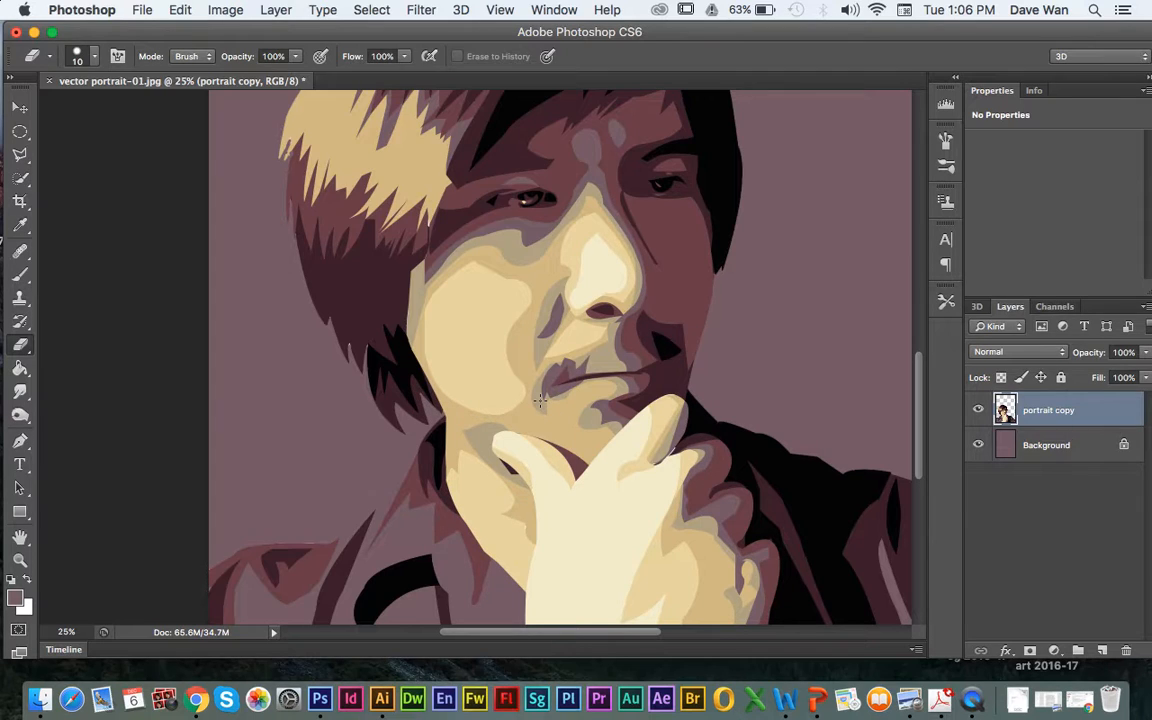
{"action": "key", "text": "super+minus"}
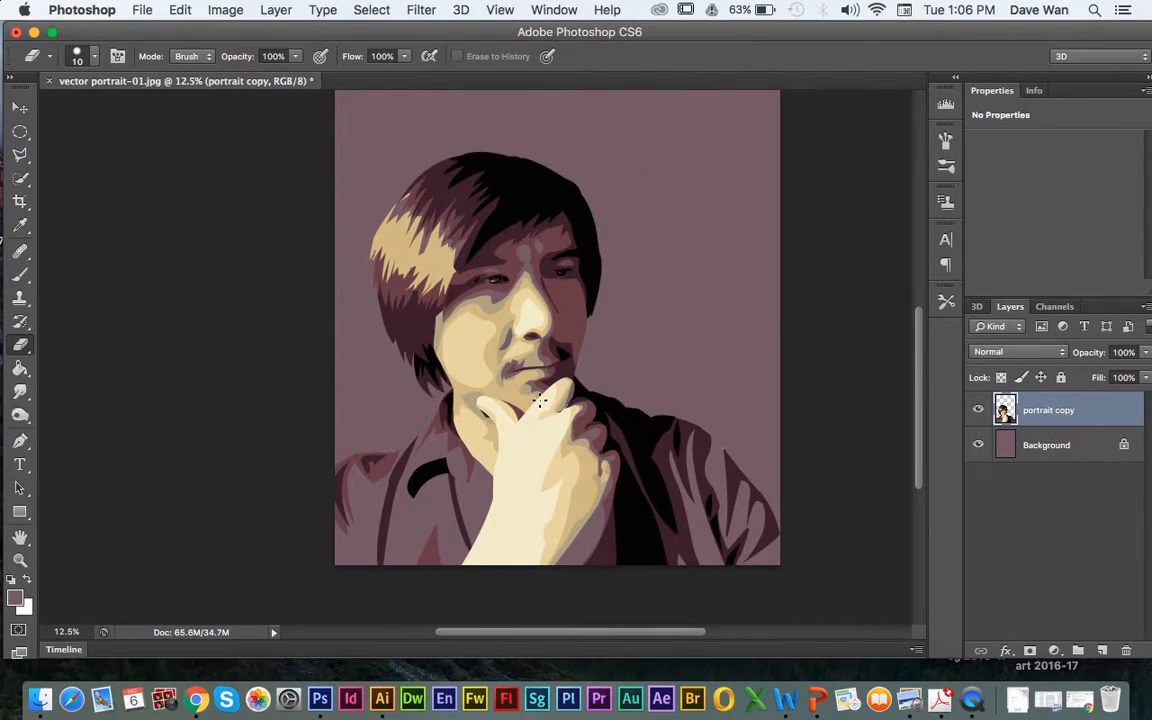
{"action": "scroll", "coordinate": [538, 405], "scroll_direction": "up", "scroll_amount": 8}
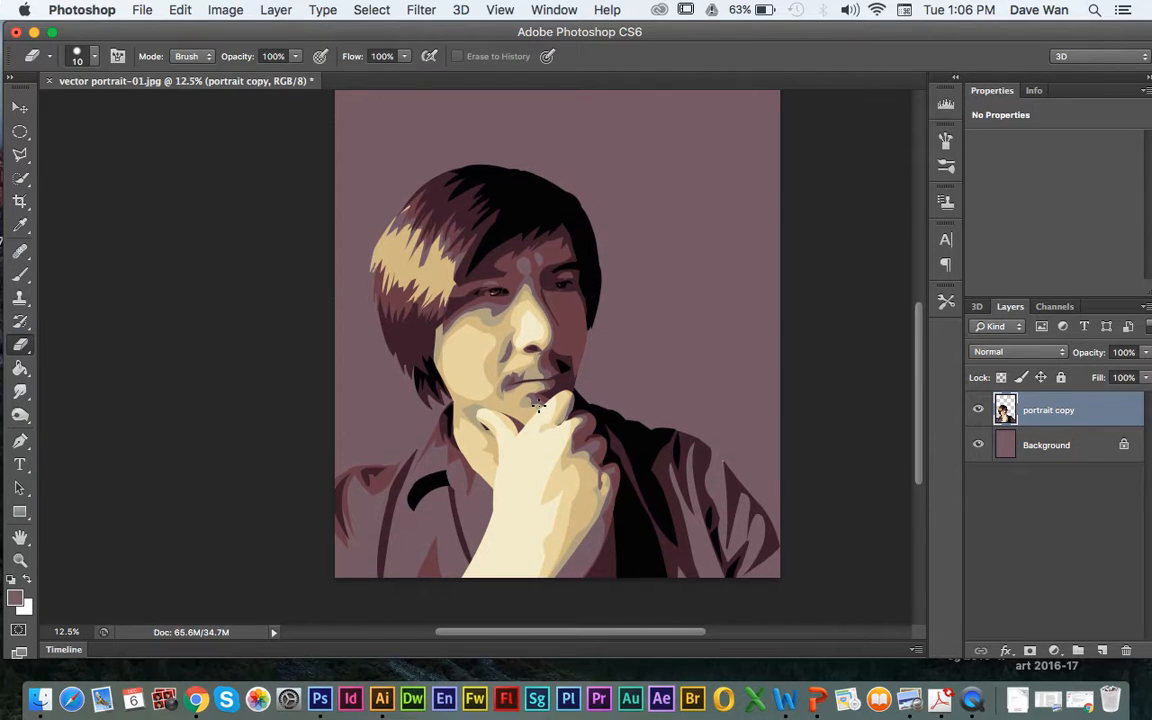
{"action": "scroll", "coordinate": [538, 405], "scroll_direction": "down", "scroll_amount": 4}
{"action": "key", "text": "super+minus"}
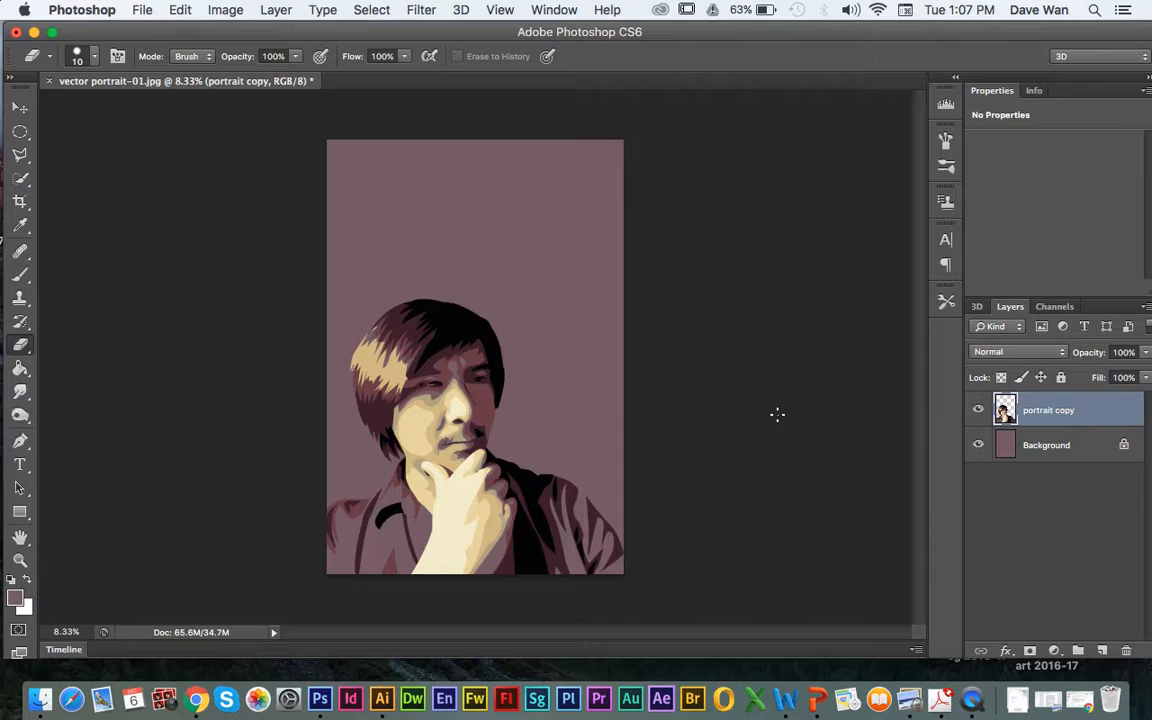
Try to place word cloud.jpg from the file window into the portrait document above portrait copy, and undo the placement
{"action": "left_click", "coordinate": [1069, 443]}
{"action": "left_click", "coordinate": [1069, 418]}
{"action": "left_click_drag", "start_coordinate": [215, 40], "coordinate": [758, 370]}
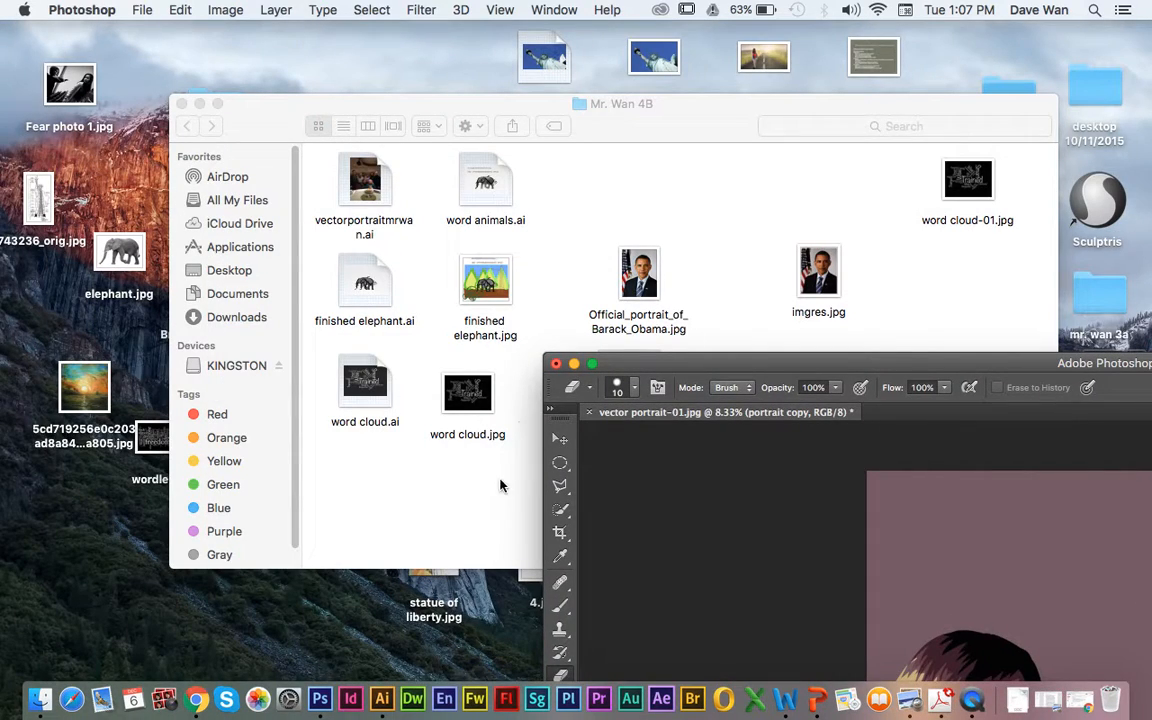
{"action": "left_click_drag", "start_coordinate": [467, 392], "coordinate": [726, 517]}
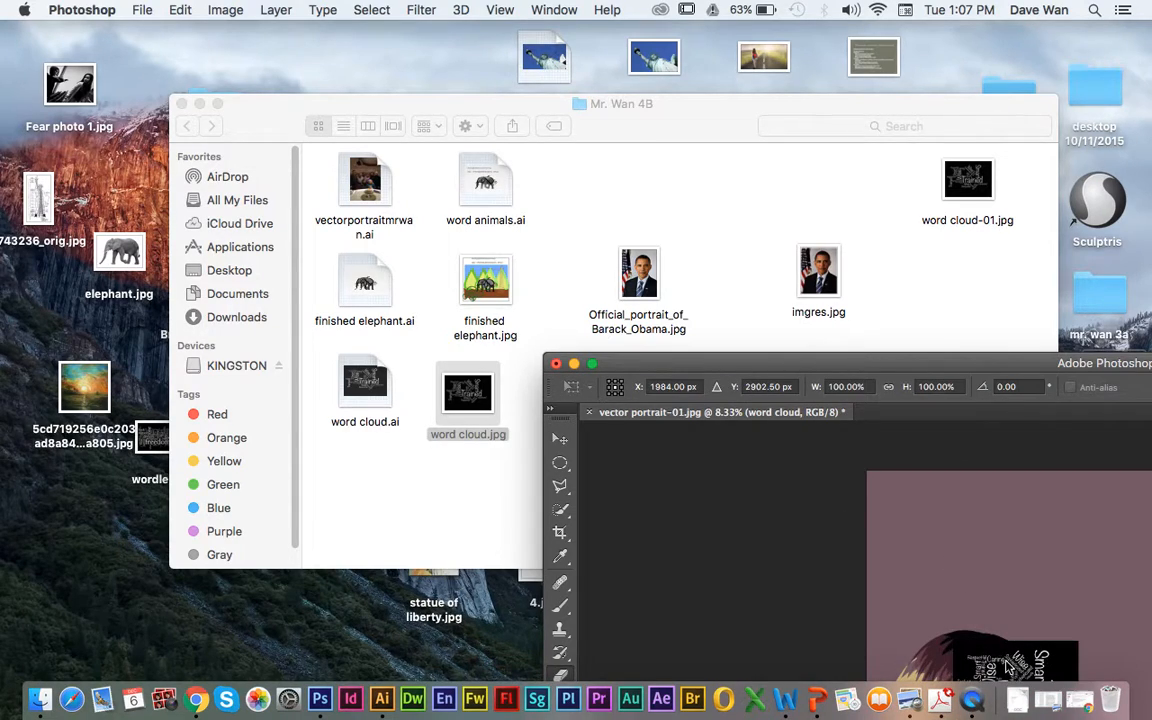
{"action": "key", "text": "Return"}
{"action": "key", "text": "e"}
{"action": "key", "text": "super+z"}
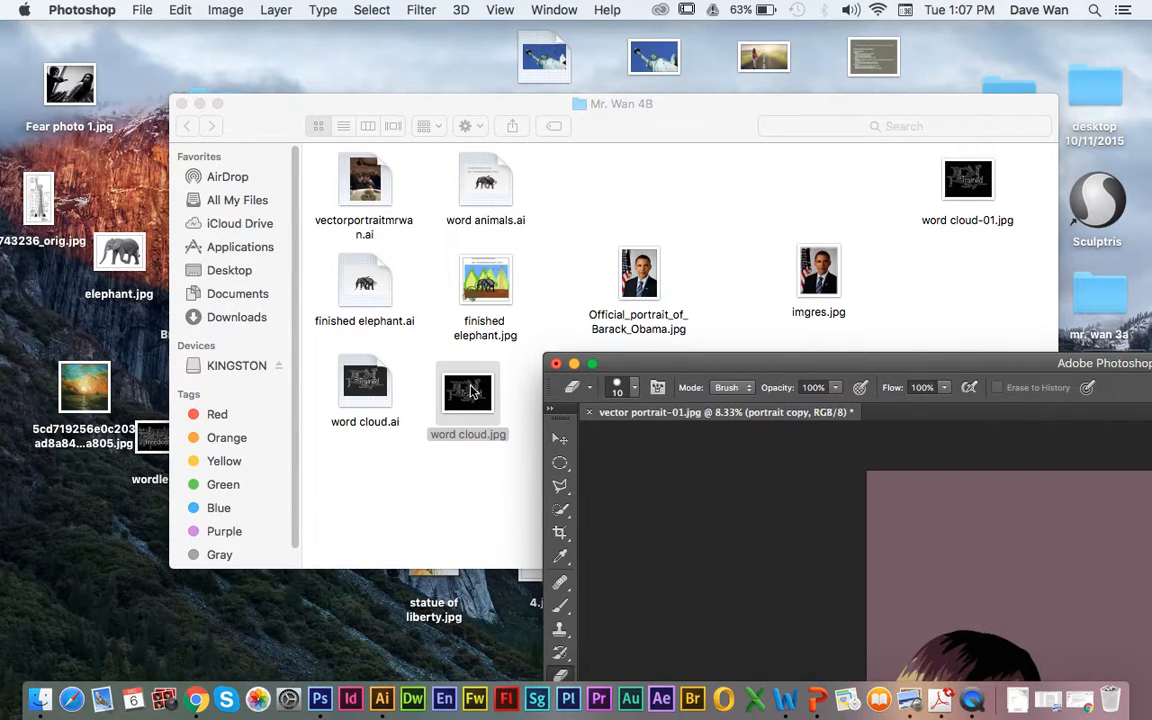
Open word cloud.jpg as a separate Photoshop document and move the application window back to fit the screen
{"action": "left_click_drag", "start_coordinate": [477, 424], "coordinate": [320, 698]}
{"action": "left_click_drag", "start_coordinate": [758, 369], "coordinate": [370, 41]}
{"action": "left_click_drag", "start_coordinate": [627, 41], "coordinate": [511, 37]}
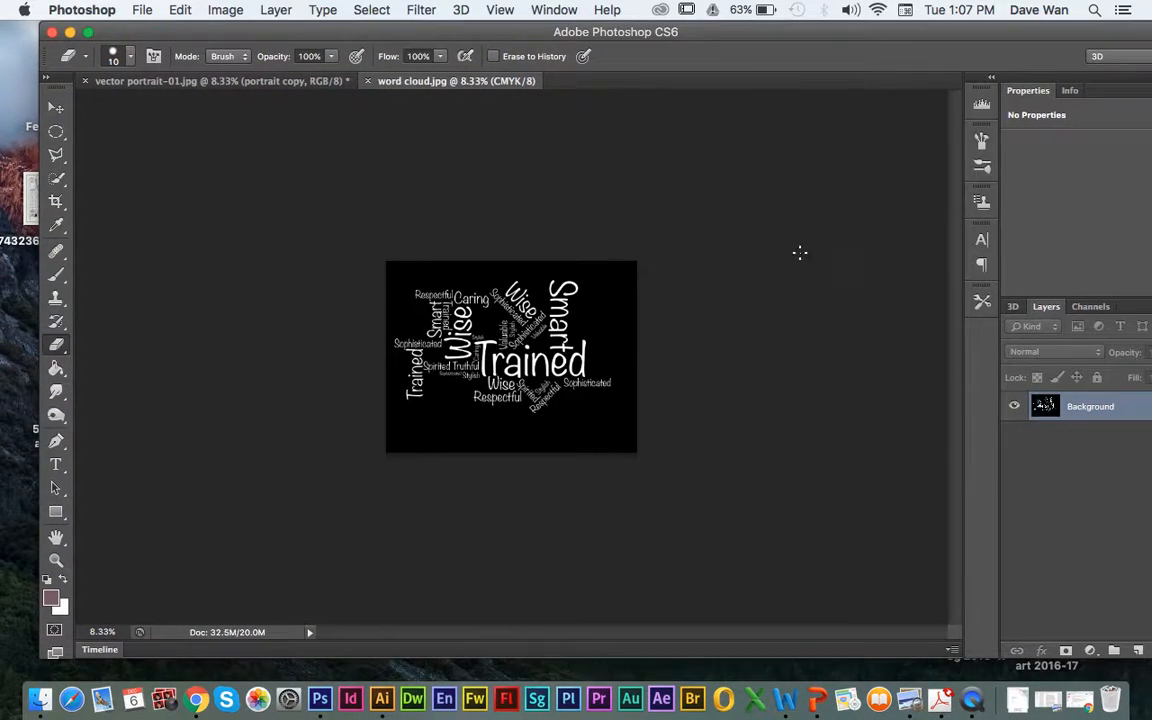
{"action": "left_click_drag", "start_coordinate": [707, 33], "coordinate": [656, 33]}
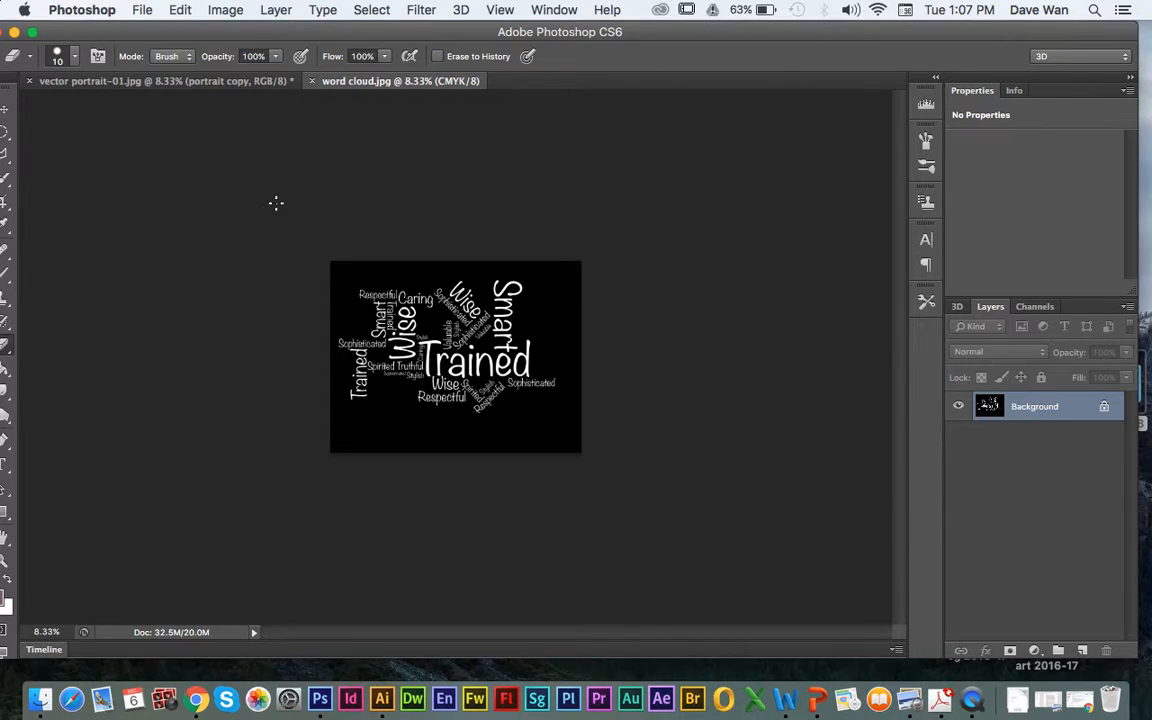
Load the channels of word cloud.jpg as a selection, copy the white words and paste them into vector portrait-01.jpg
{"action": "left_click", "coordinate": [157, 84]}
{"action": "left_click", "coordinate": [316, 83]}
{"action": "left_click", "coordinate": [1033, 307]}
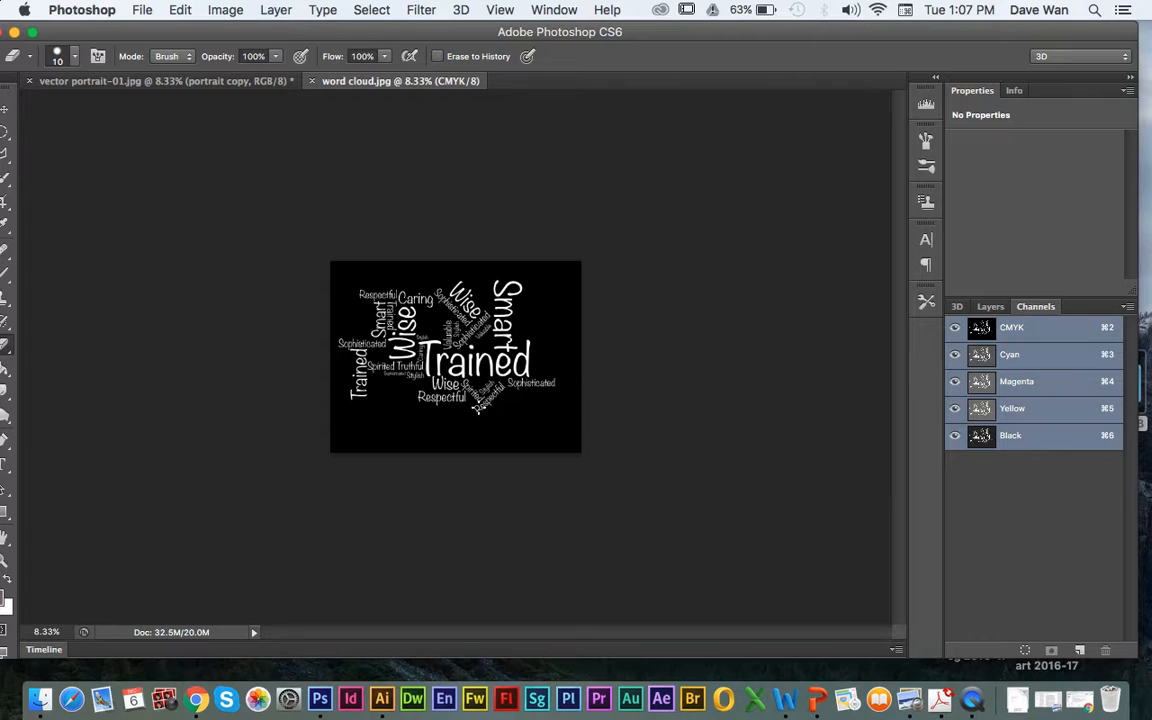
{"action": "left_click", "coordinate": [1024, 651]}
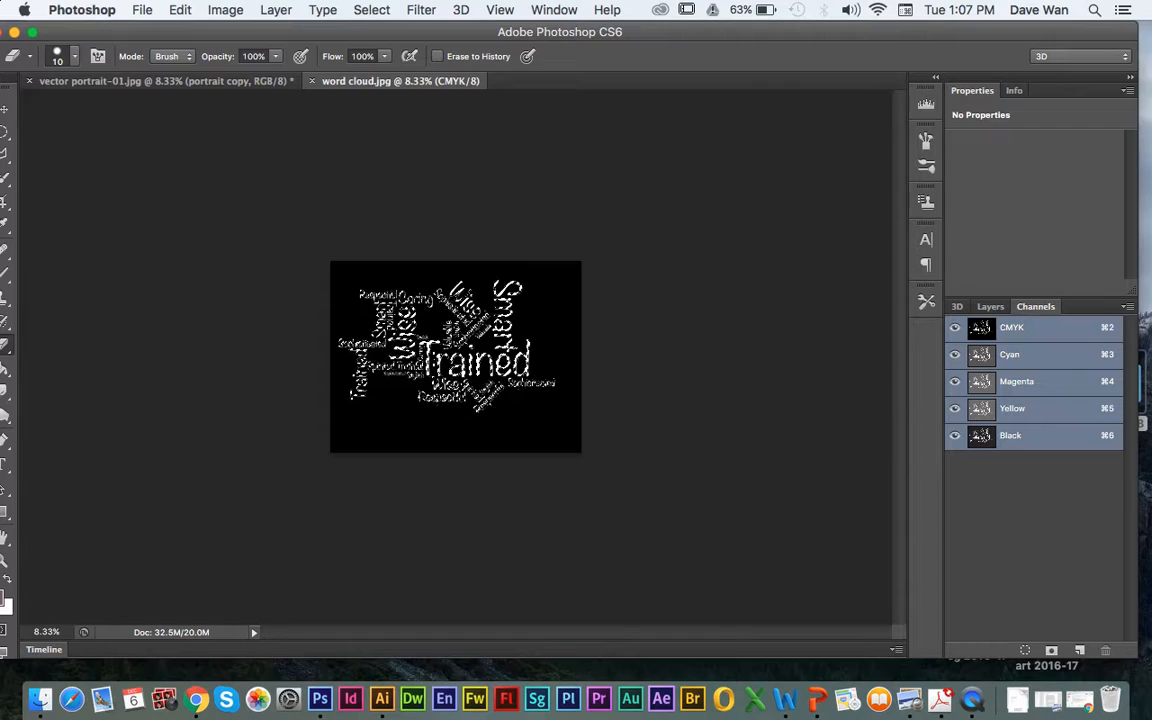
{"action": "left_click", "coordinate": [247, 86]}
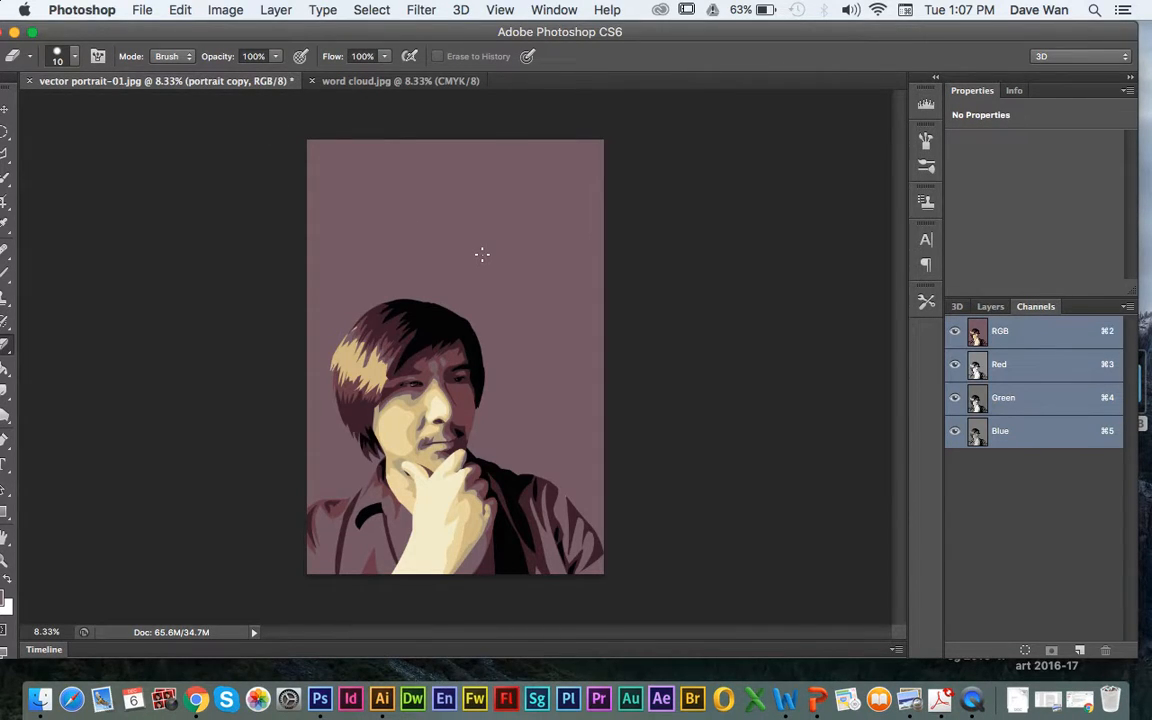
{"action": "key", "text": "super+v"}
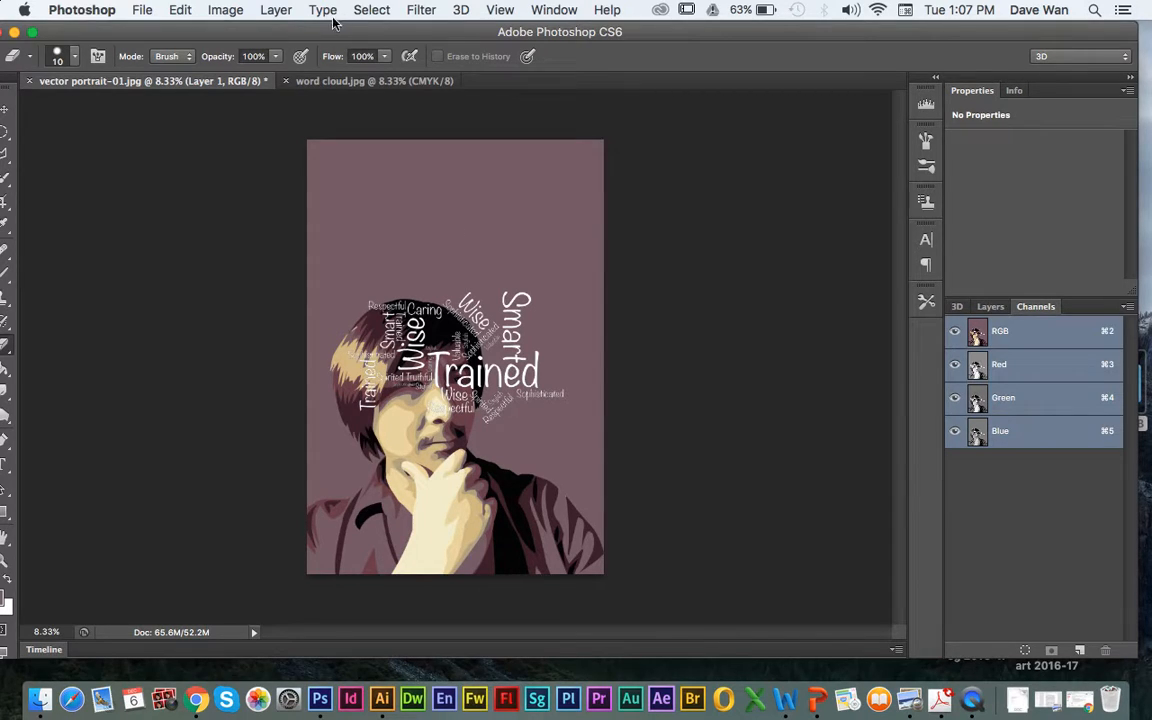
Compare the pasted words with the source document, and close word cloud.jpg
{"action": "left_click", "coordinate": [342, 80]}
{"action": "left_click", "coordinate": [180, 80]}
{"action": "left_click", "coordinate": [336, 84]}
{"action": "left_click", "coordinate": [236, 81]}
{"action": "left_click", "coordinate": [295, 86]}
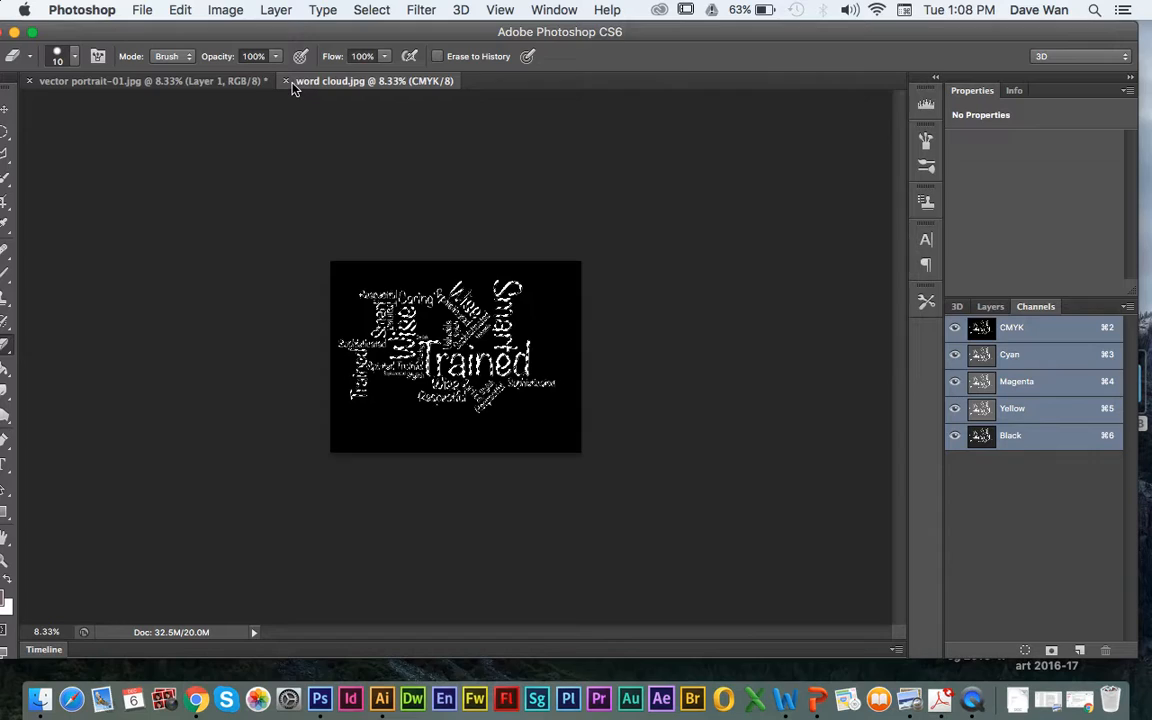
{"action": "left_click", "coordinate": [286, 81]}
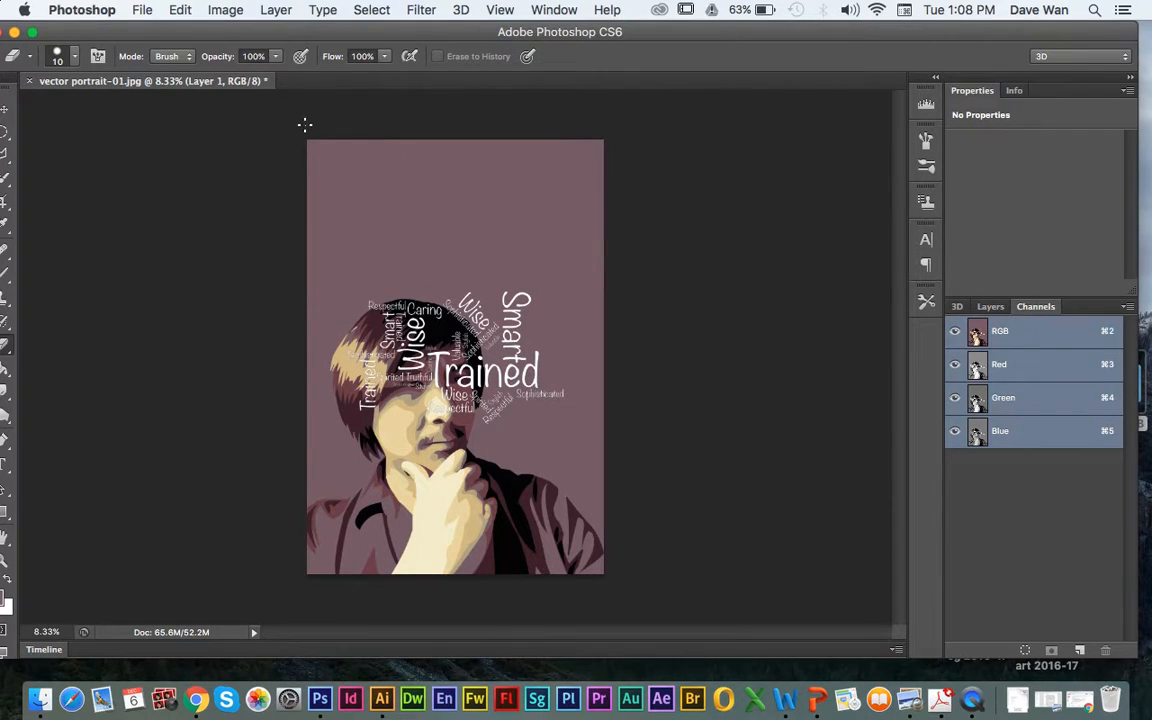
Rotate the pasted words on Layer 1 by -45 degrees, enlarge them to about 123% and position them over the face
{"action": "left_click_drag", "start_coordinate": [337, 38], "coordinate": [375, 50]}
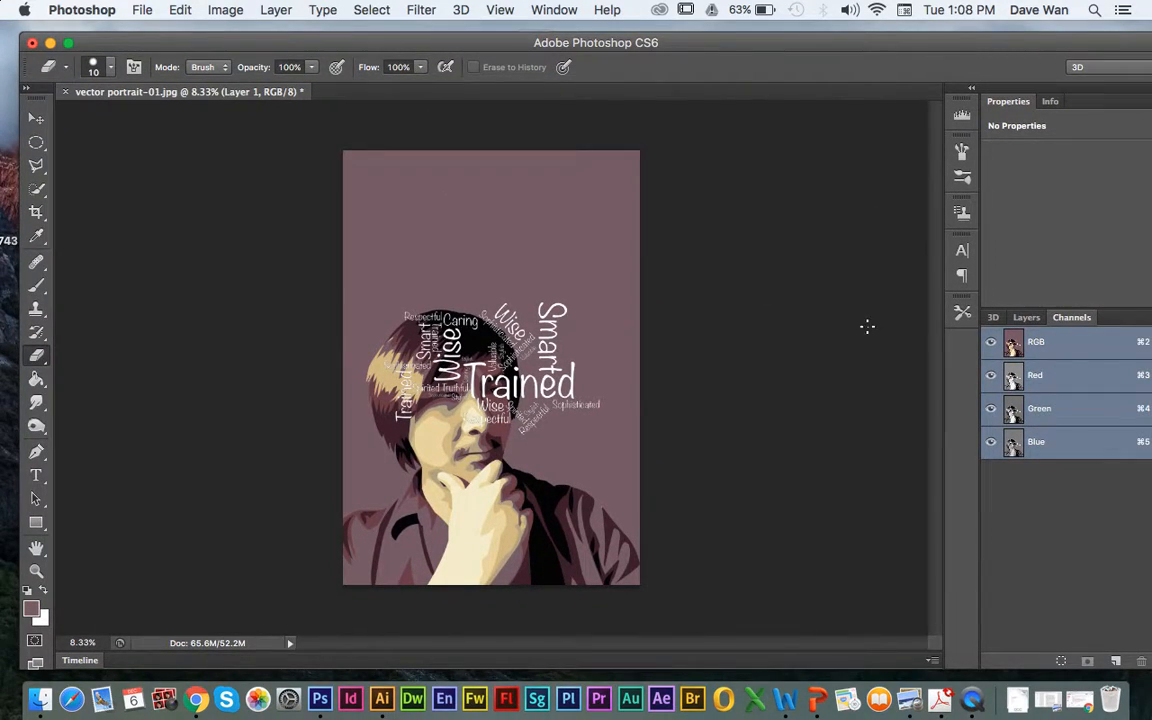
{"action": "left_click", "coordinate": [1027, 318]}
{"action": "mouse_move", "coordinate": [625, 47]}
{"action": "left_mouse_down"}
{"action": "mouse_move", "coordinate": [680, 49]}
{"action": "mouse_move", "coordinate": [606, 40]}
{"action": "left_mouse_up"}
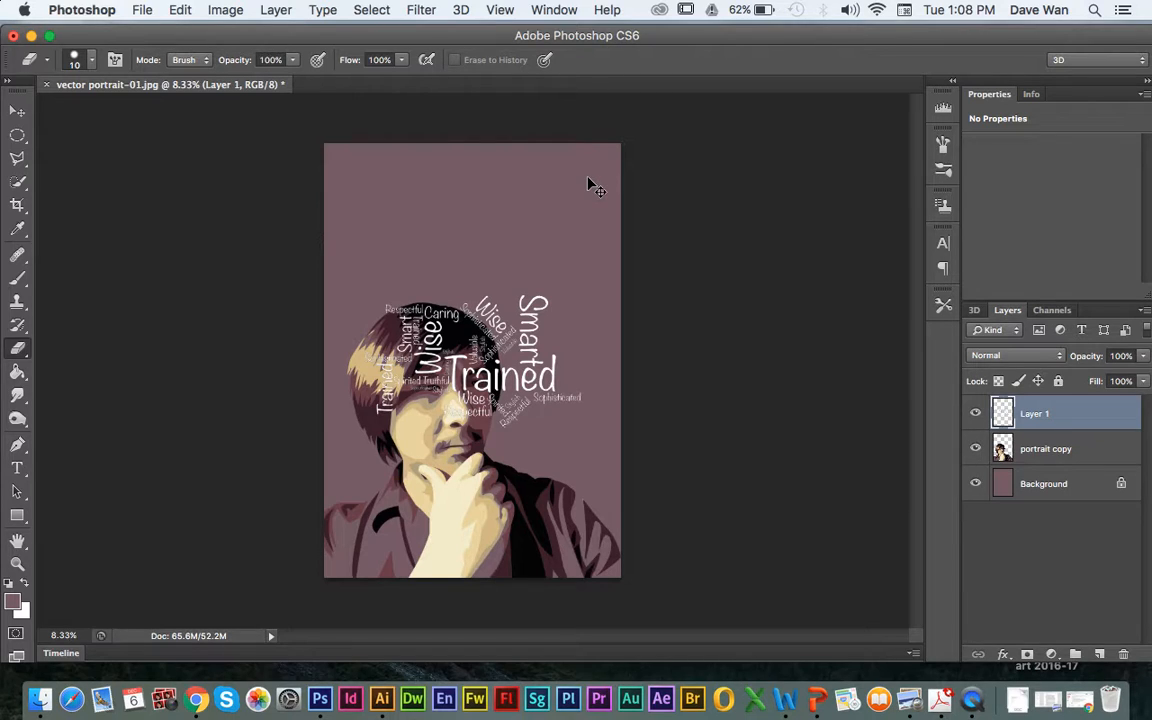
{"action": "key", "text": "super+t"}
{"action": "left_click_drag", "start_coordinate": [367, 303], "coordinate": [365, 389]}
{"action": "left_click_drag", "start_coordinate": [482, 357], "coordinate": [506, 392]}
{"action": "left_click_drag", "start_coordinate": [502, 302], "coordinate": [498, 248]}
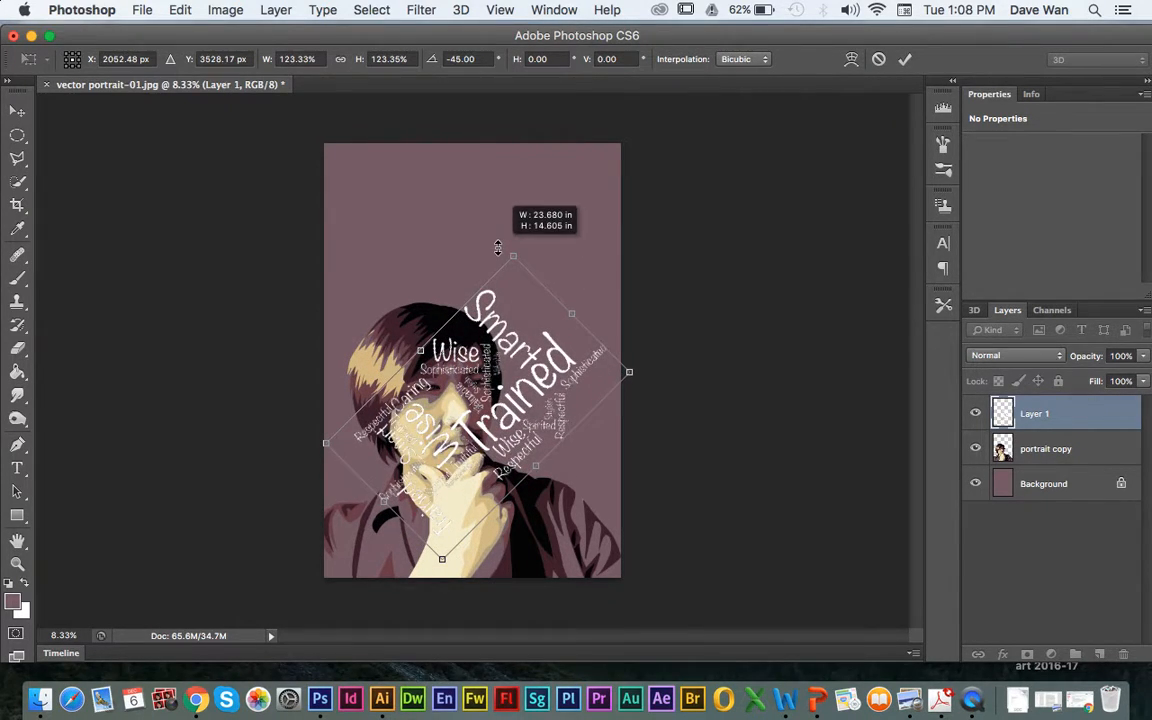
{"action": "left_click_drag", "start_coordinate": [519, 386], "coordinate": [497, 398]}
{"action": "key", "text": "Return"}
{"action": "key", "text": "e"}
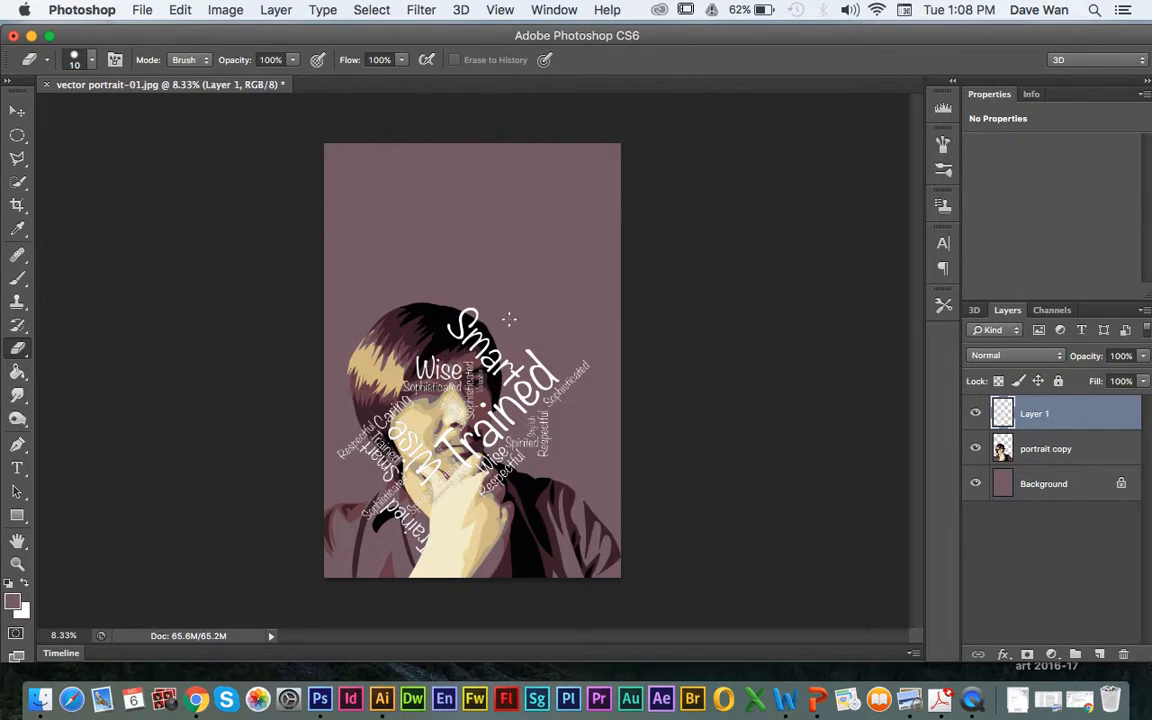
Rotate the words on Layer 1 by a further -0.80 degrees with Free Transform
{"action": "key", "text": "ctrl+t"}
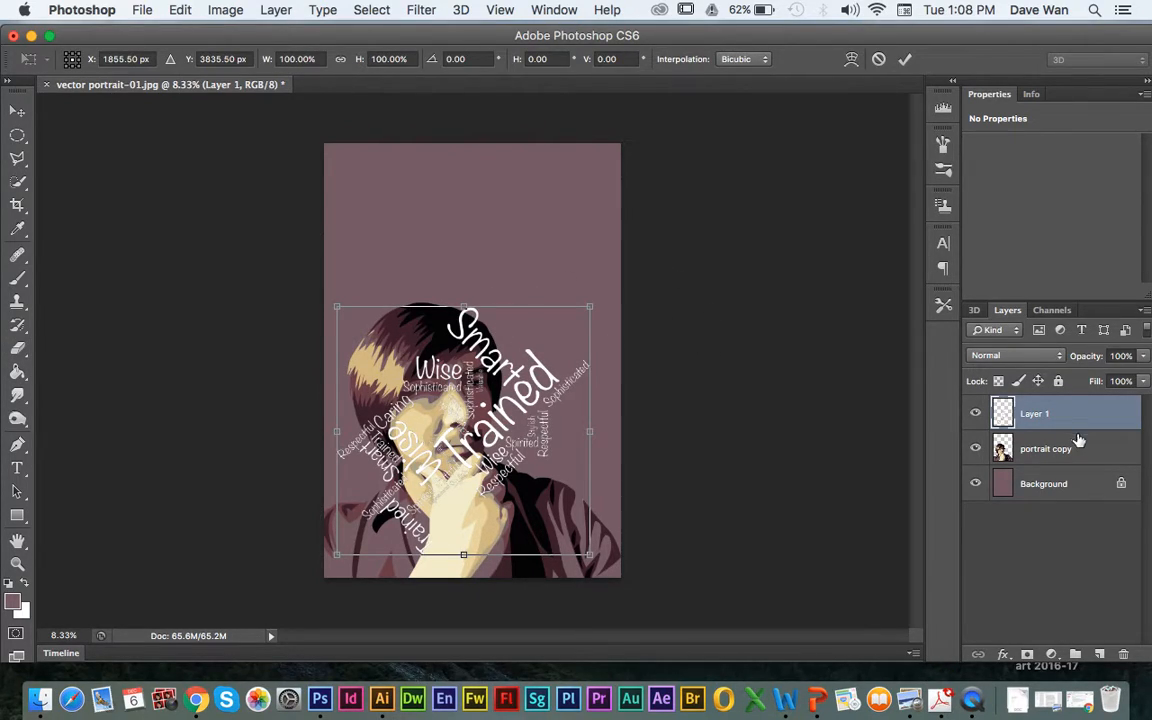
{"action": "left_click_drag", "start_coordinate": [641, 226], "coordinate": [635, 222]}
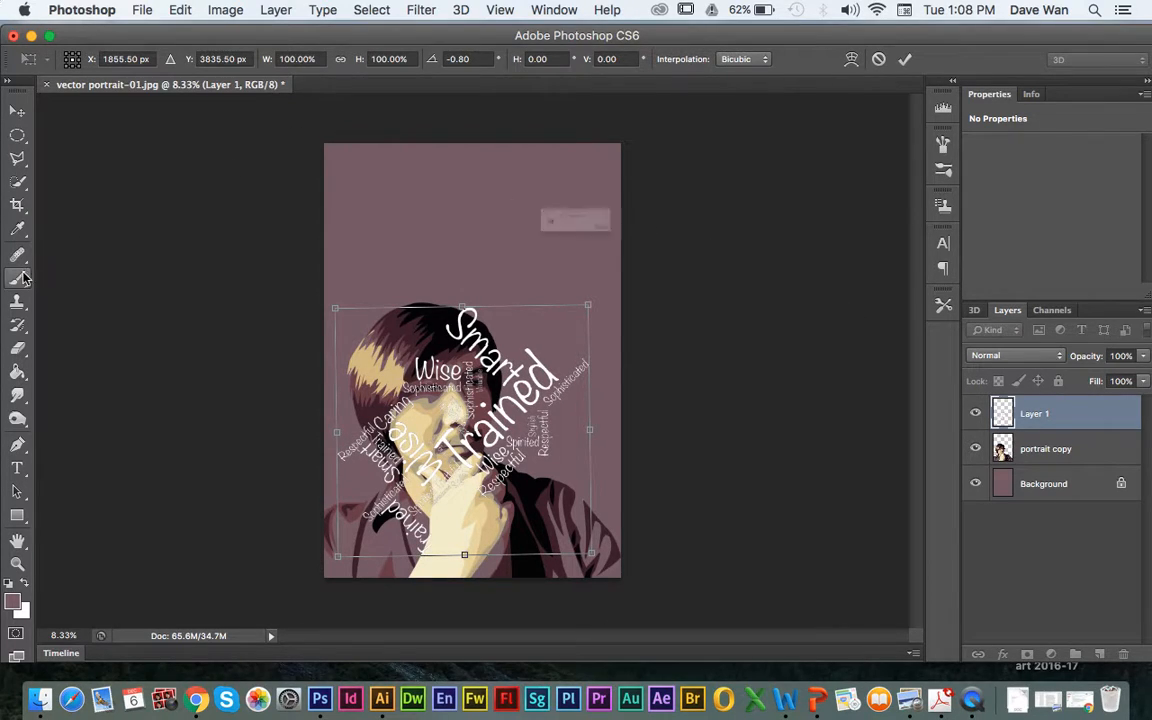
{"action": "left_click", "coordinate": [17, 278]}
{"action": "left_click", "coordinate": [632, 262]}
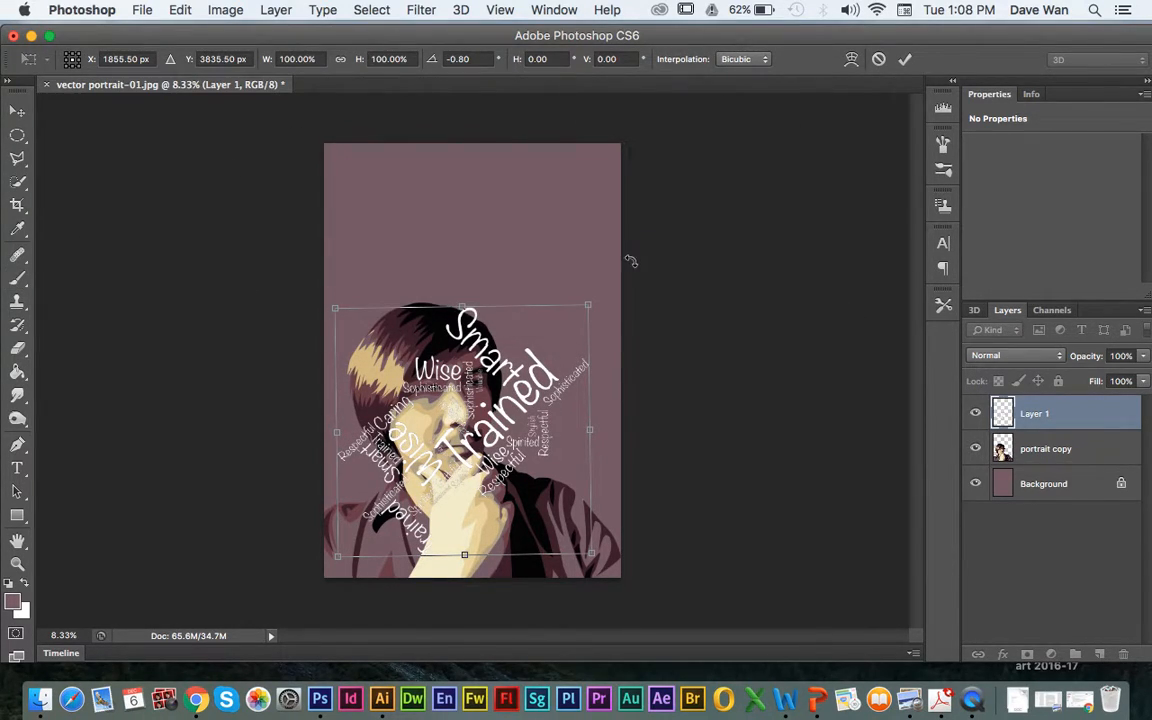
{"action": "key", "text": "Return"}
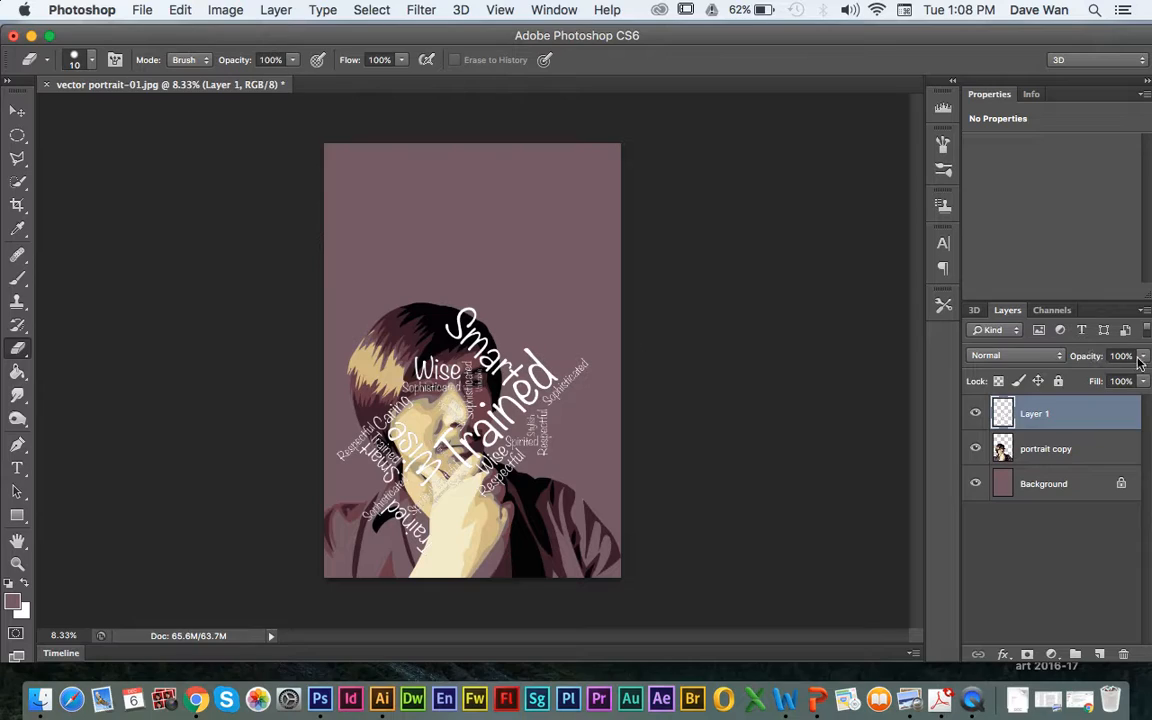